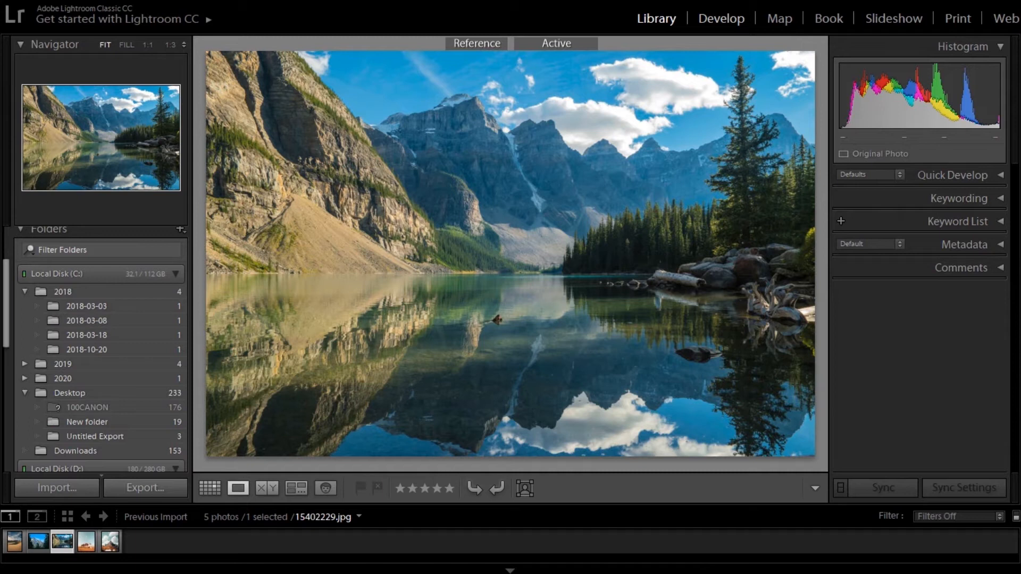
- Bring the lake photo into Develop and show it beside the reference photo in Reference View
key(d)
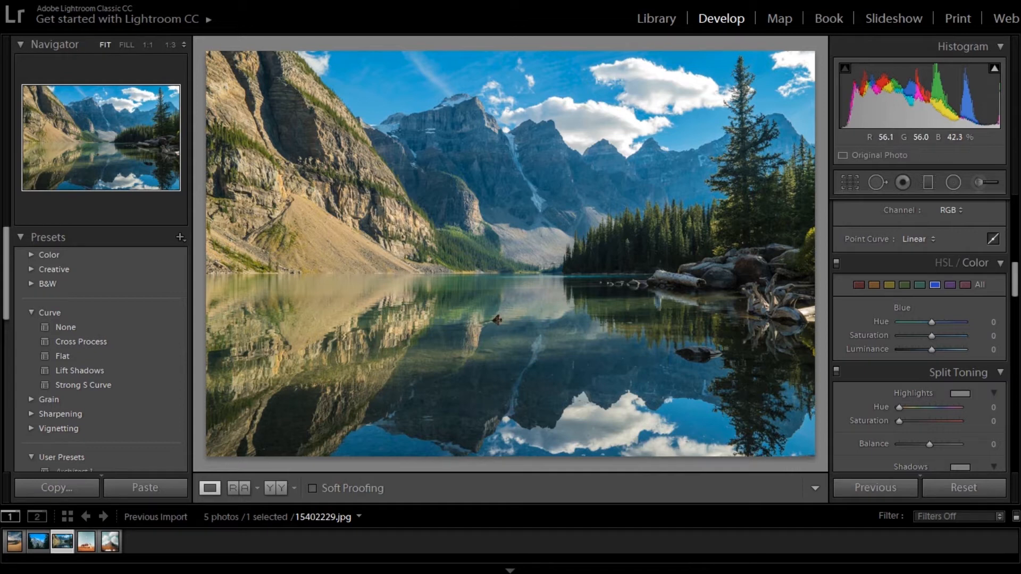
key(shift+r)
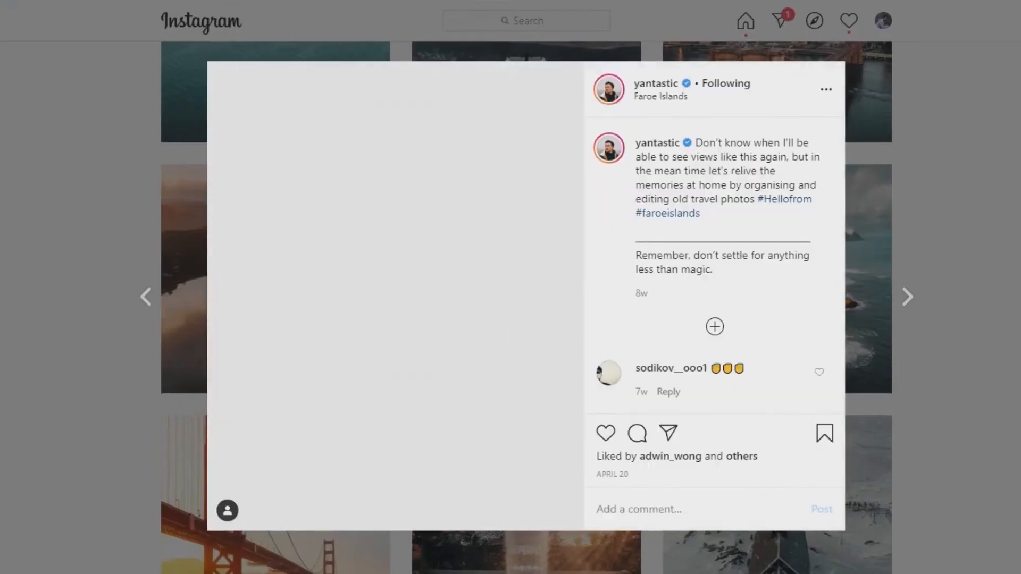
- Switch to Instagram, browse the profile's travel photo grid, and open the orange mountain and turquoise sea post
double_click(395, 296)
key(Escape)
scroll(520, 308, down, 9)
scroll(520, 307, down, 3)
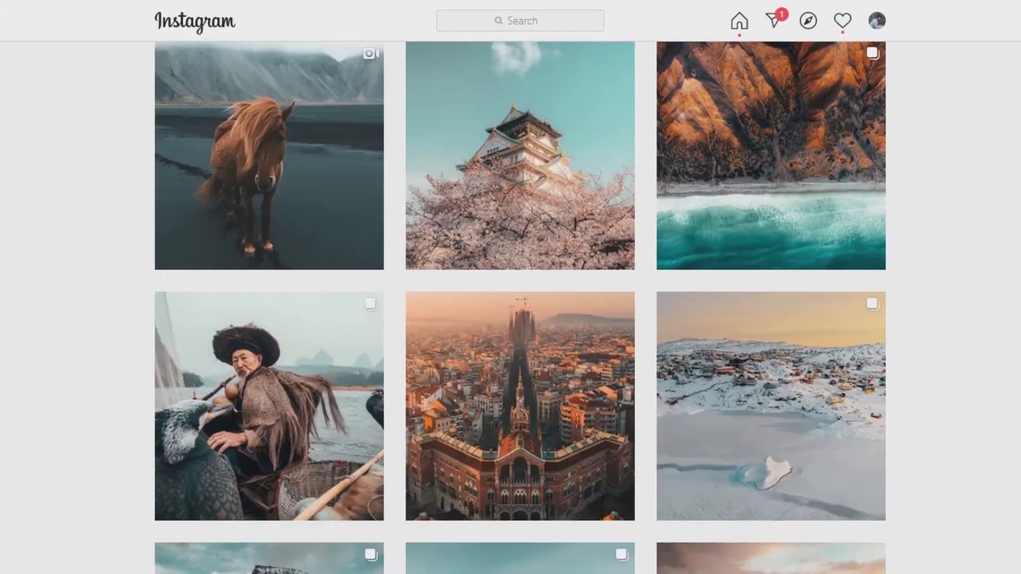
click(771, 155)
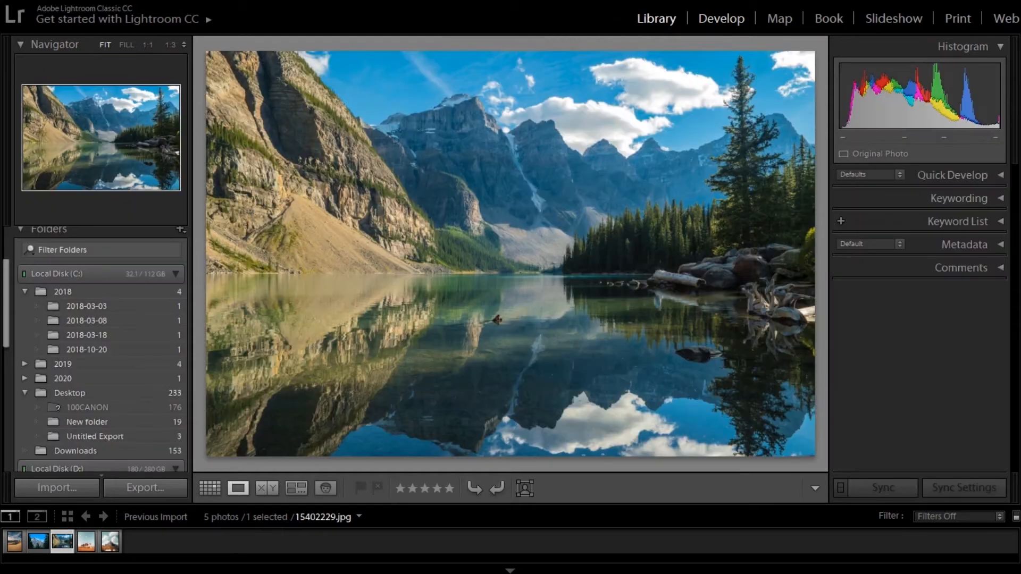
- Switch to Lightroom, show the lake photo alone in Develop, and set its Exposure to +0.19
key(d)
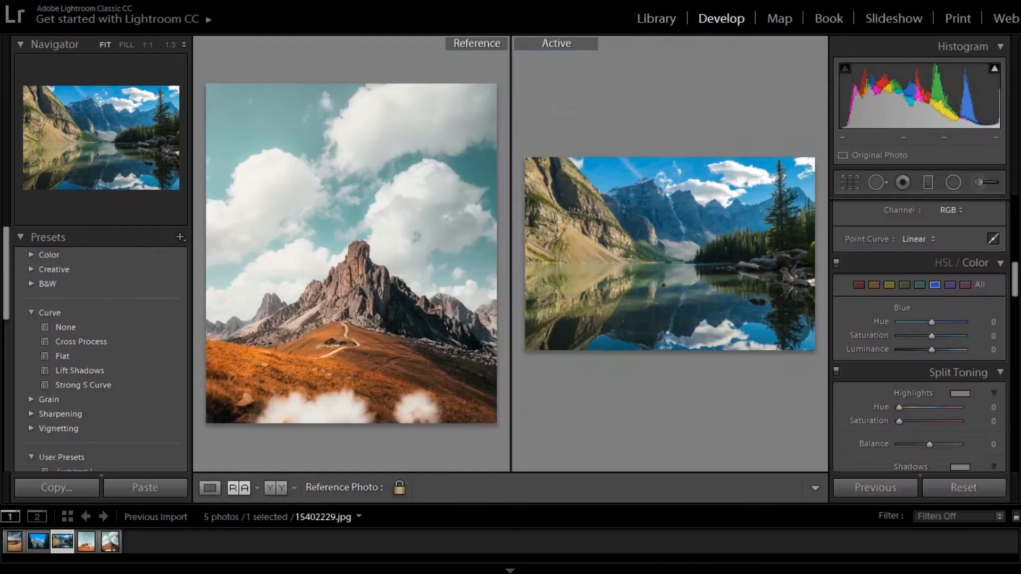
key(d)
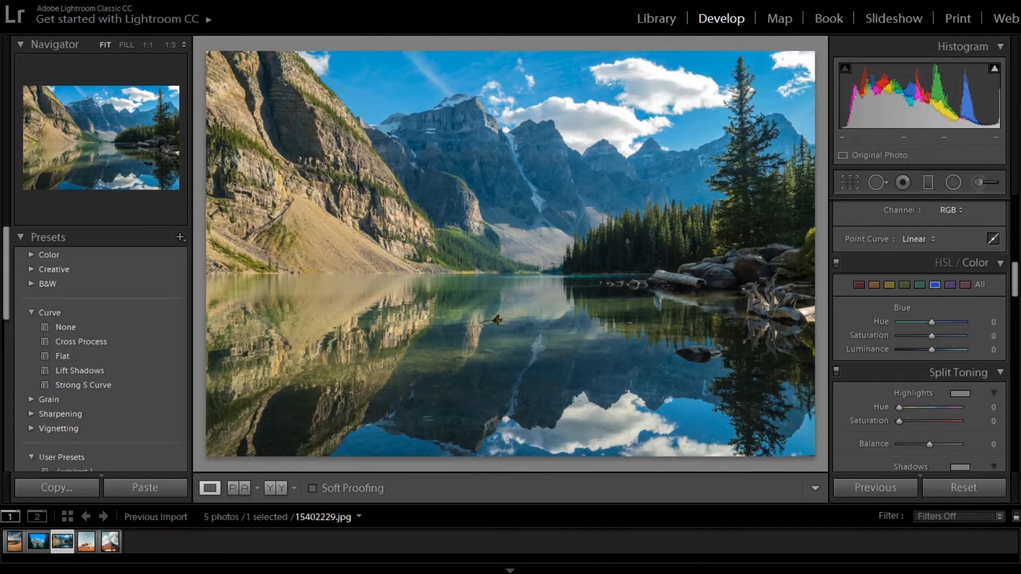
scroll(919, 335, up, 8)
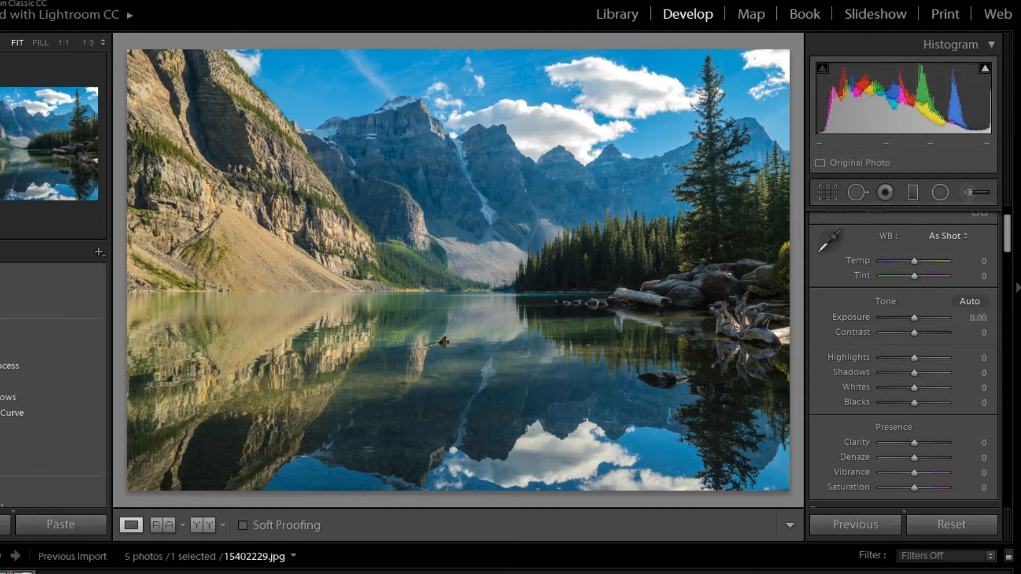
drag(914, 318, 914, 318)
click(975, 318)
text(0.19)
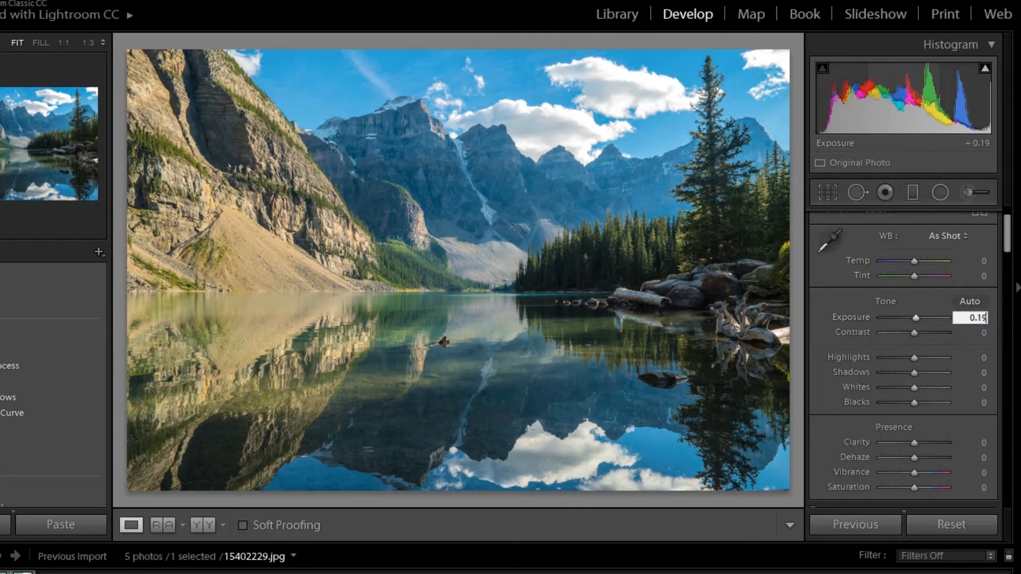
key(Return)
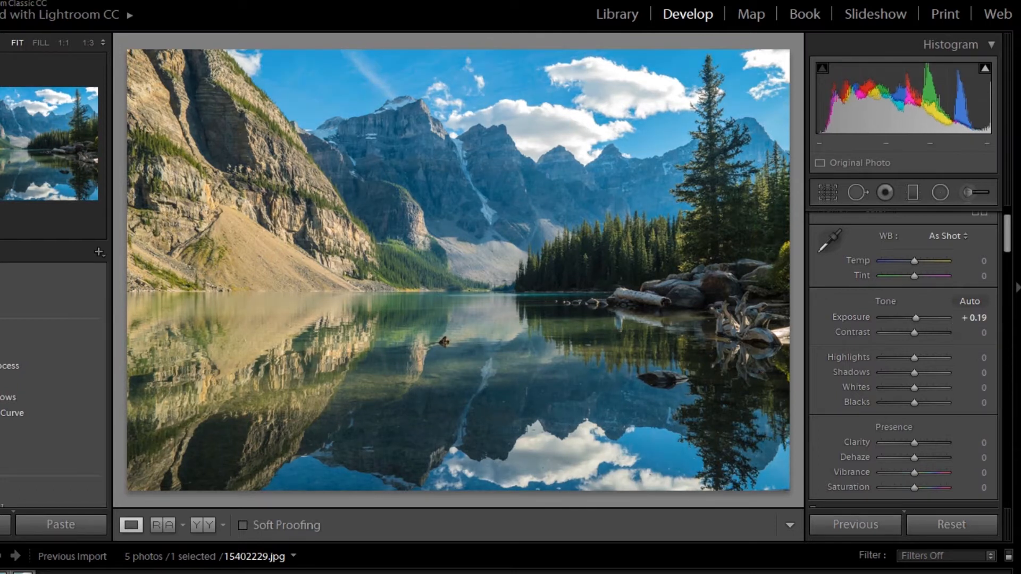
- Lower the Contrast of the lake photo to -14
drag(914, 332, 914, 333)
key(minus)
key(minus)
key(minus)
key(minus)
key(minus)
key(minus)
key(minus)
key(minus)
key(minus)
key(minus)
key(minus)
key(minus)
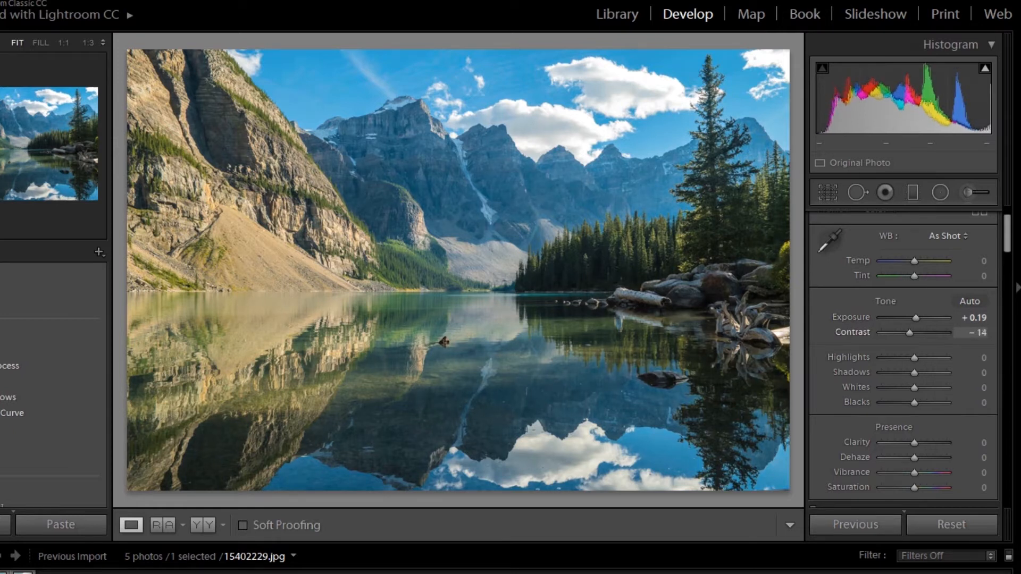
- Lower the Highlights of the lake photo to -52
key(period)
key(period)
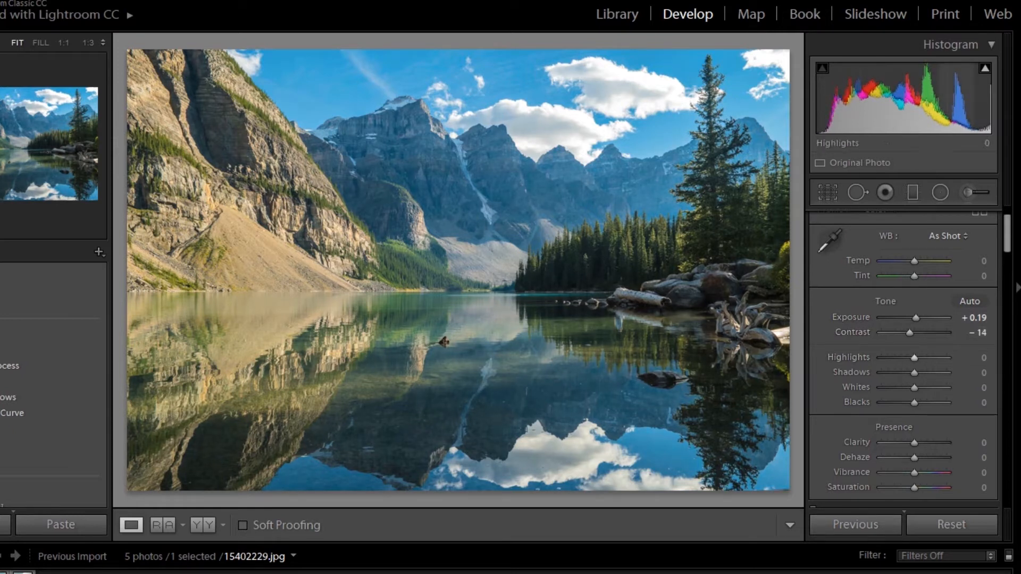
key(comma)
key(minus)
key(minus)
key(minus)
key(minus)
key(minus)
key(minus)
key(minus)
key(minus)
key(minus)
key(minus)
key(minus)
key(minus)
key(minus)
key(minus)
key(minus)
key(minus)
key(minus)
key(minus)
key(minus)
key(minus)
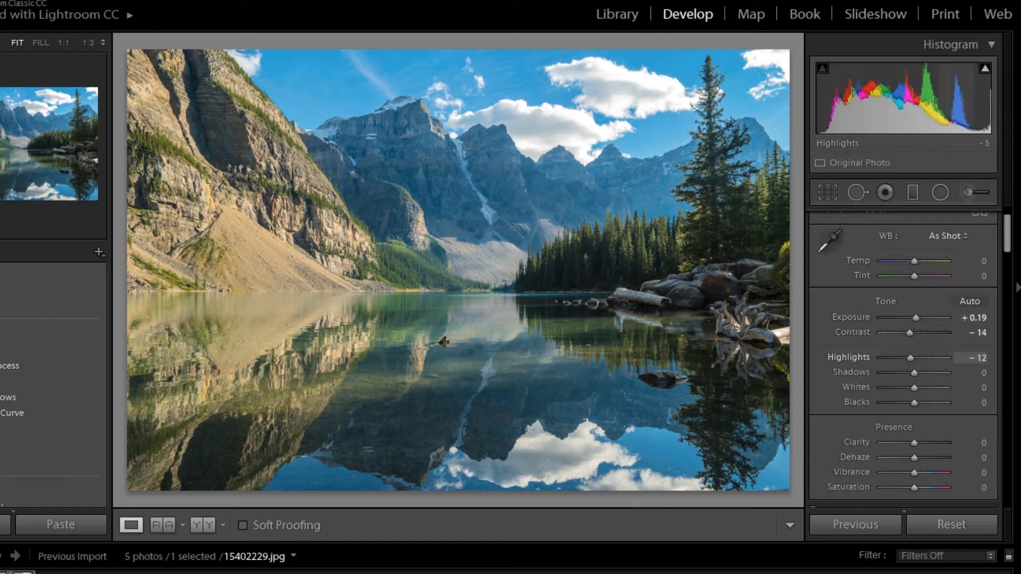
key(minus)
key(minus)
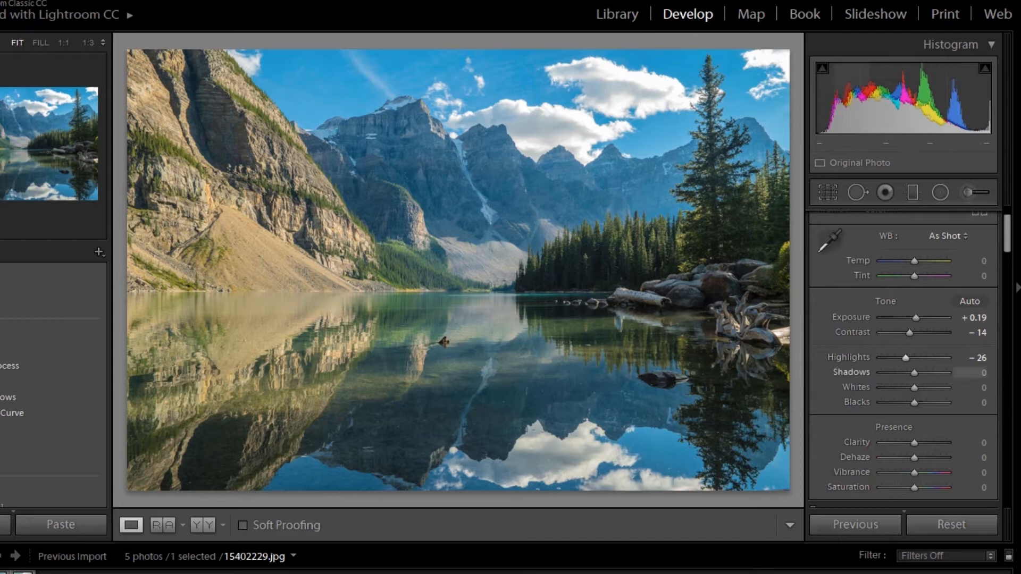
drag(905, 358, 901, 357)
- Try Shadows at -38 against the reference photo and reset the Shadows adjustment
scroll(904, 358, down, 3)
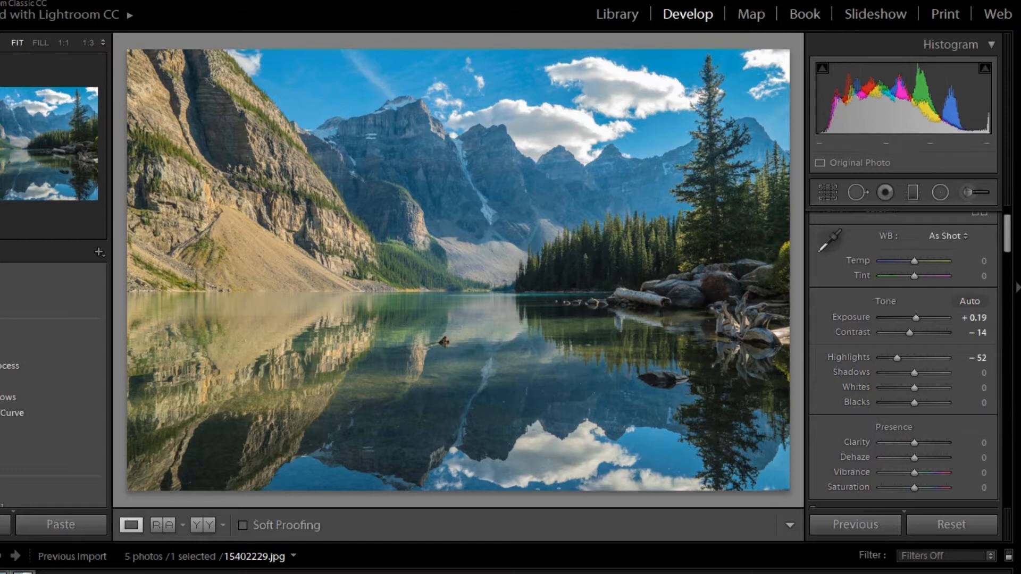
drag(917, 373, 901, 372)
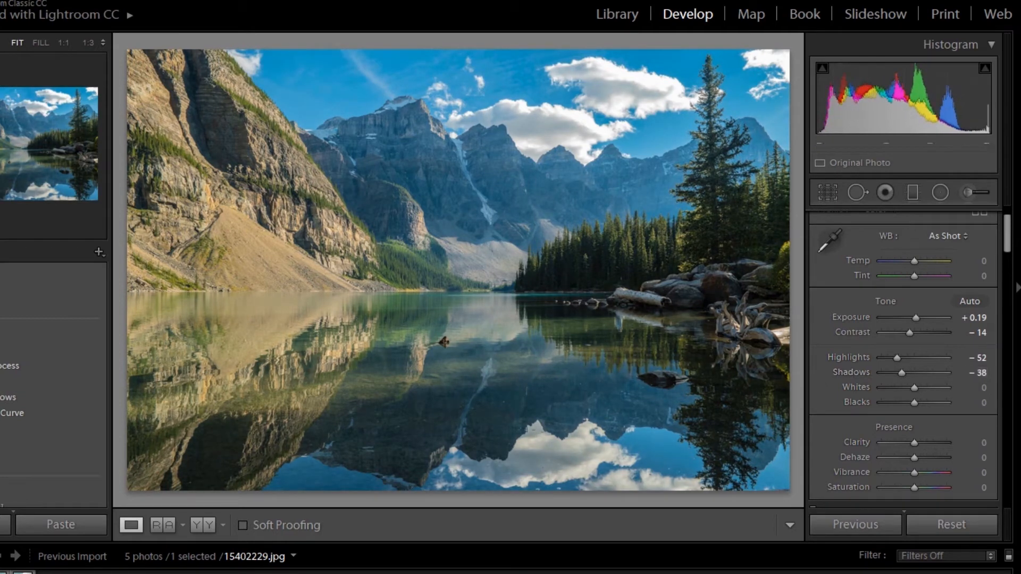
click(162, 525)
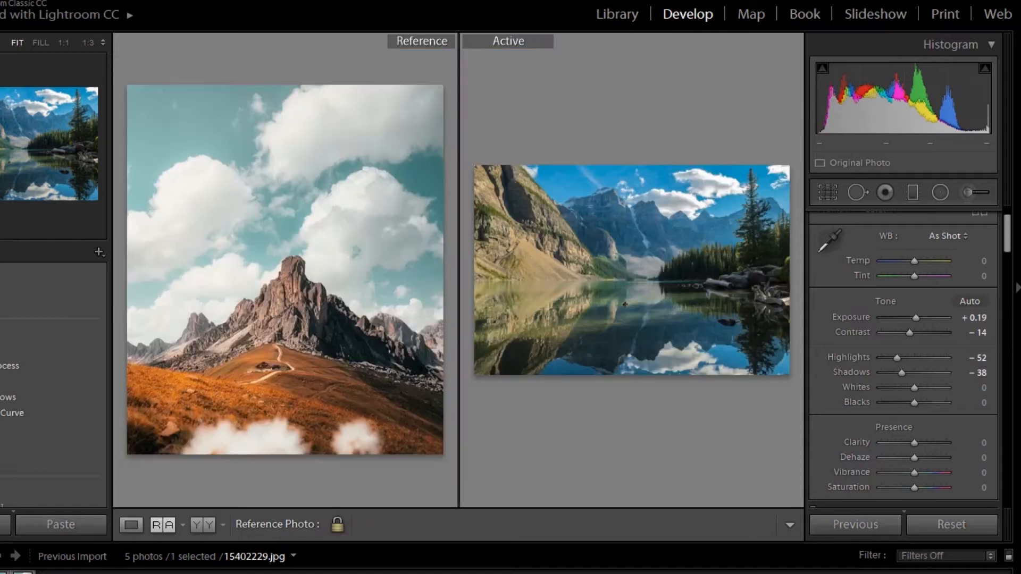
key(z)
click(131, 525)
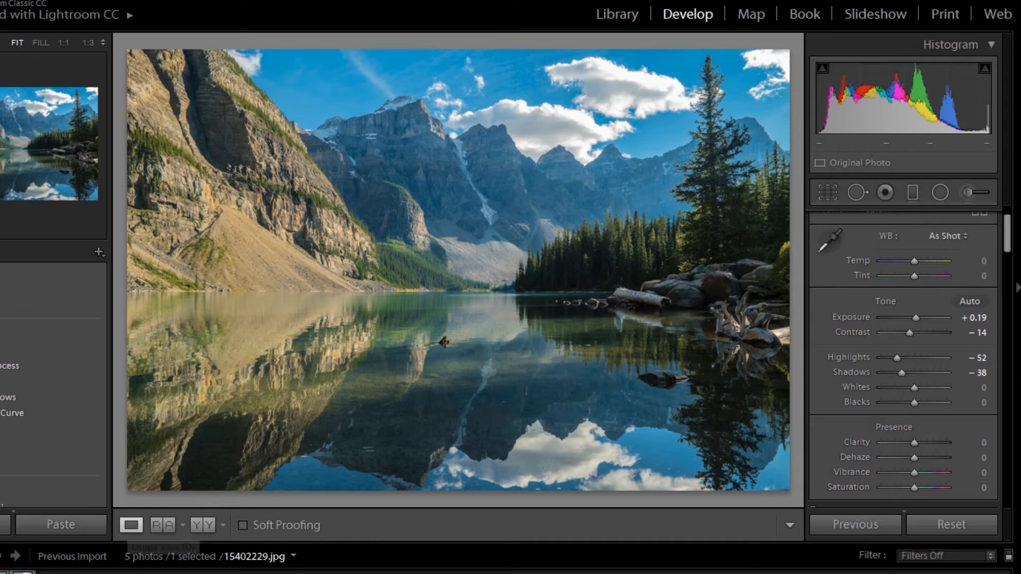
double_click(901, 373)
- Set the photo's Whites to -48 and its Blacks to -5
drag(914, 388, 898, 388)
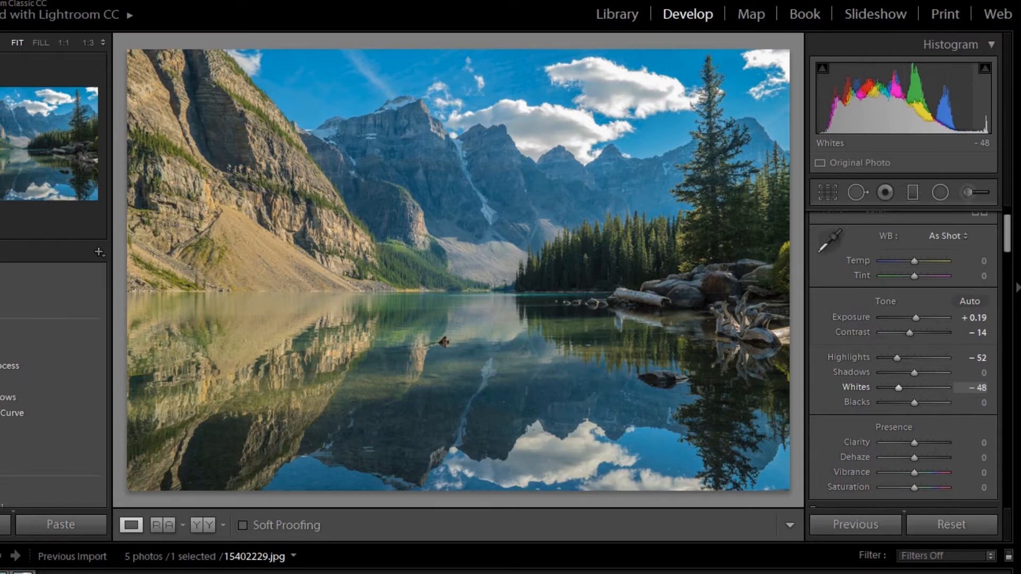
drag(914, 402, 913, 402)
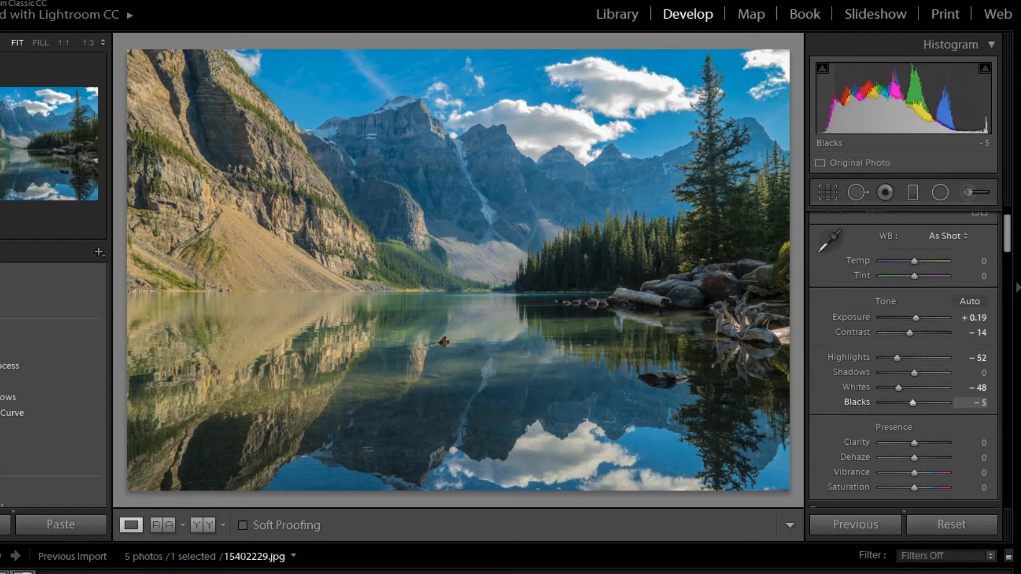
- Raise the Dehaze of the lake photo to +26
scroll(904, 356, down, 3)
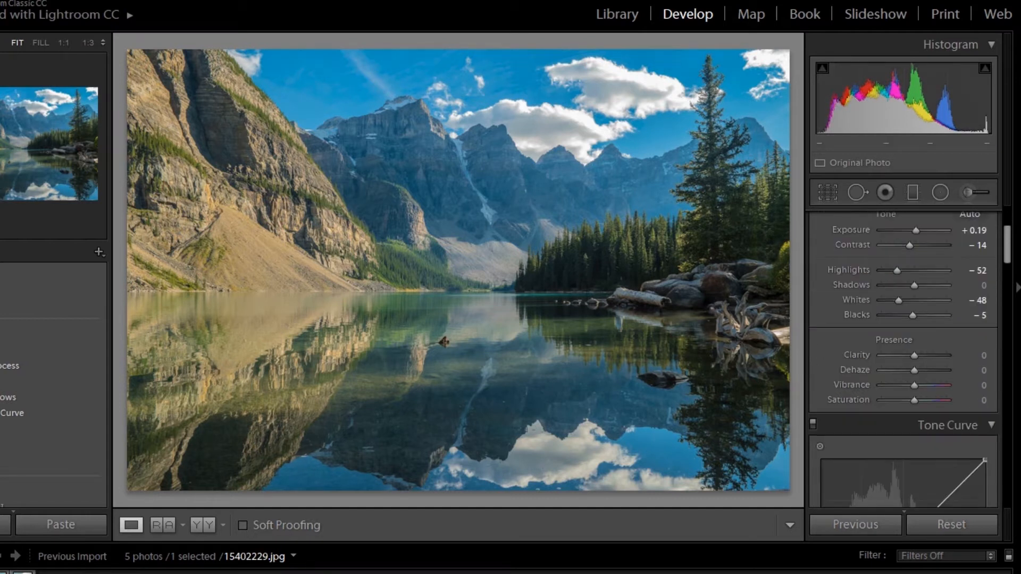
scroll(904, 356, up, 3)
scroll(904, 357, down, 3)
drag(916, 371, 919, 370)
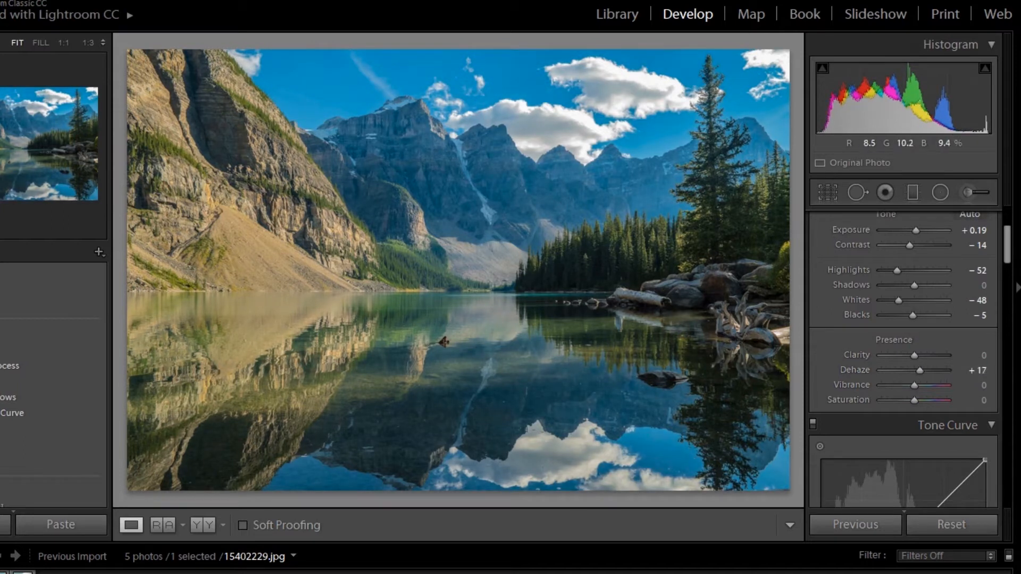
drag(920, 370, 922, 370)
key(Up)
key(Up)
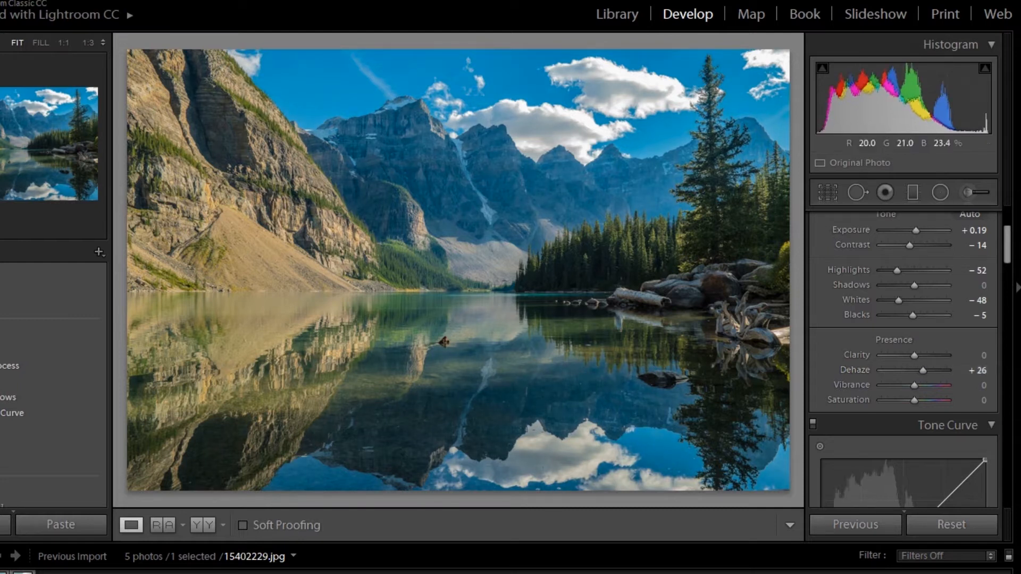
- Set Vibrance to +6 and compare the edited photo with its unedited version
key(period)
key(Up)
key(Up)
key(Up)
key(Up)
key(Up)
key(Up)
key(Up)
key(Up)
key(Up)
key(Up)
key(Up)
key(Up)
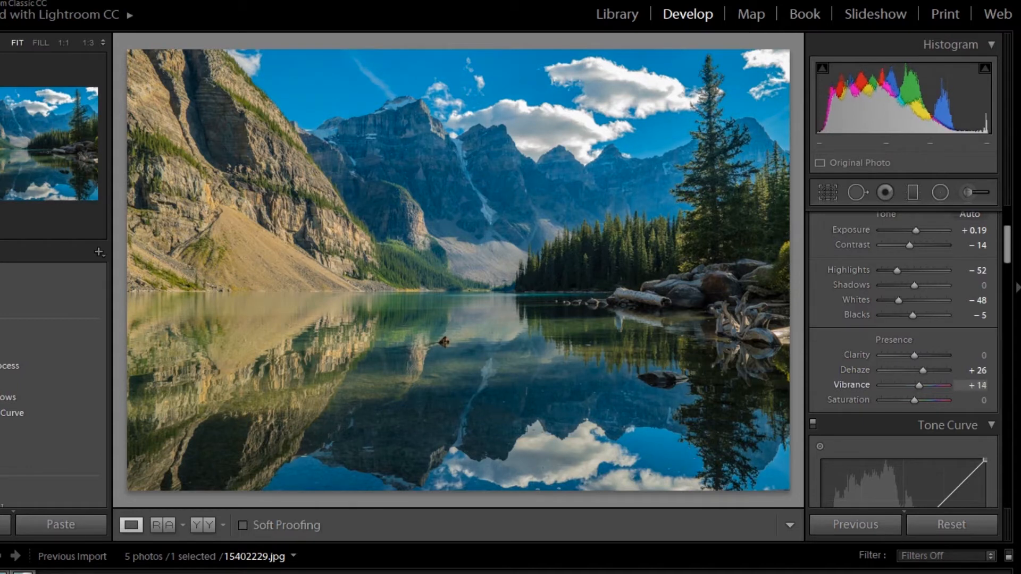
key(Down)
key(Down)
key(Down)
click(970, 385)
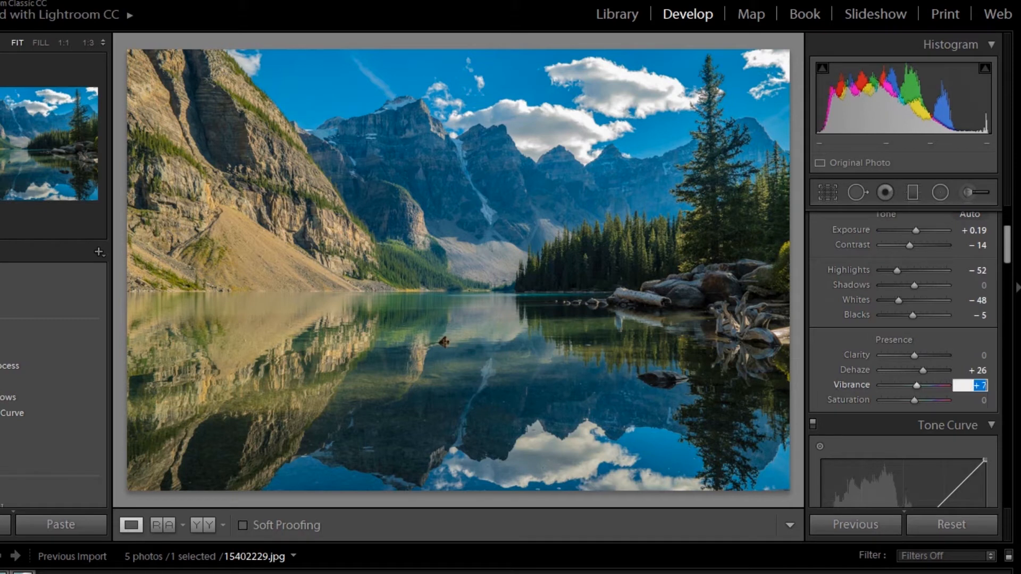
text(+6)
key(Return)
key(backslash)
key(backslash)
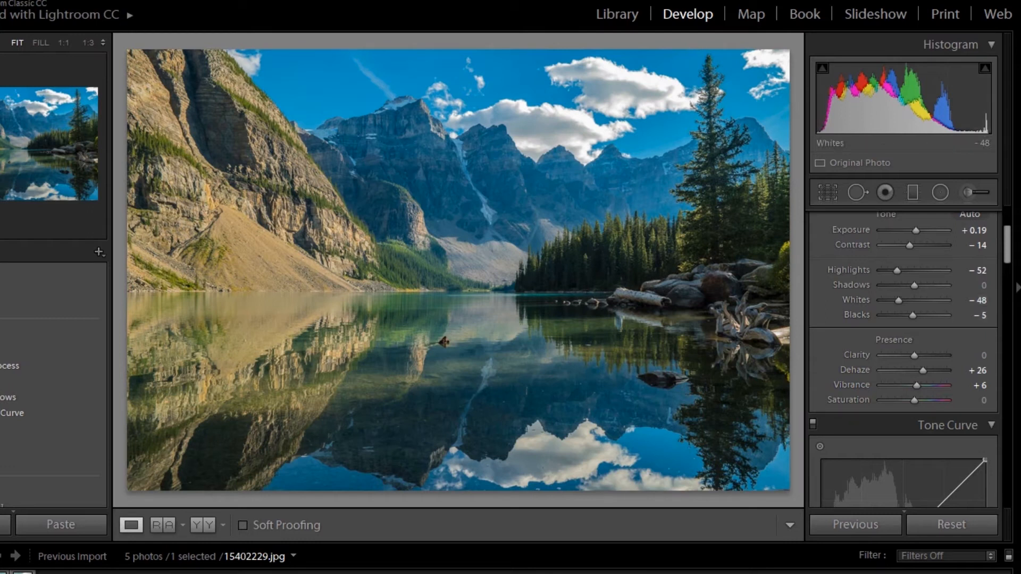
- Shape the RGB point curve with a lifted black point, slightly lowered shadows, and anchor points at the midtones and highlights
scroll(904, 361, down, 3)
scroll(904, 361, down, 3)
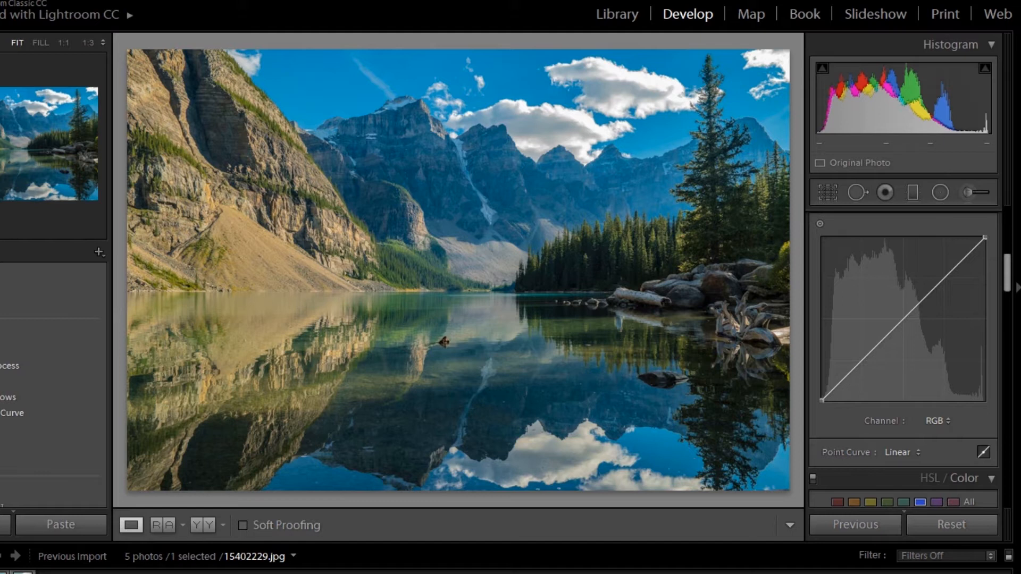
drag(822, 400, 822, 389)
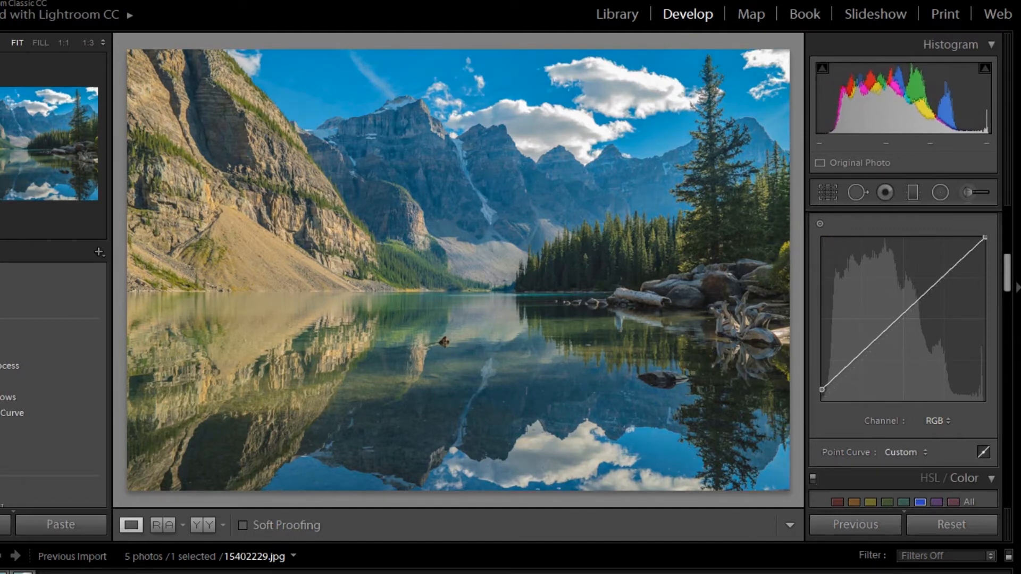
mouse_move(851, 362)
mouse_down()
mouse_move(851, 370)
mouse_move(863, 360)
mouse_up()
click(904, 319)
click(945, 279)
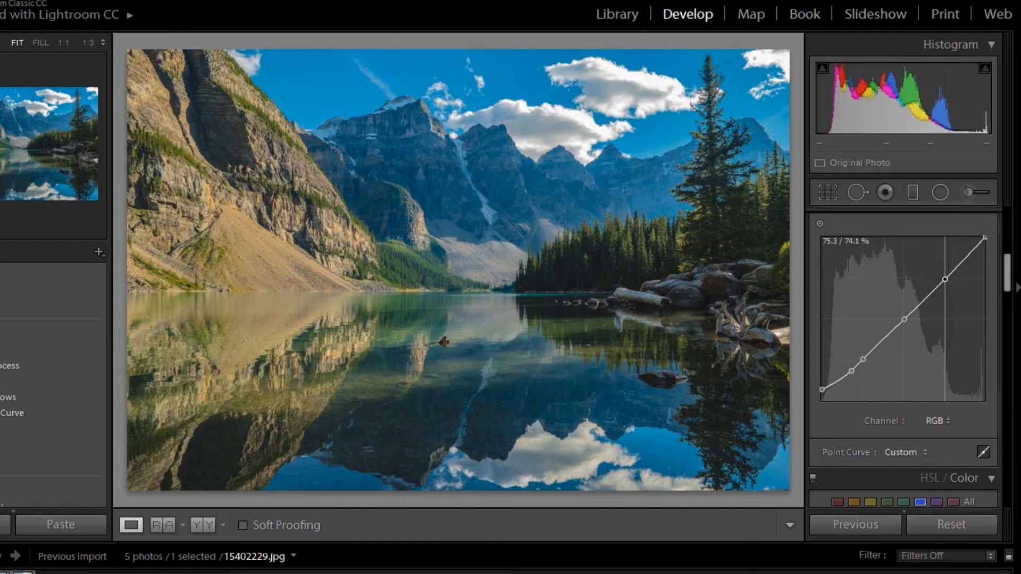
- Compare the edited lake photo with the enlarged reference photo and return to Loupe View
scroll(904, 319, up, 3)
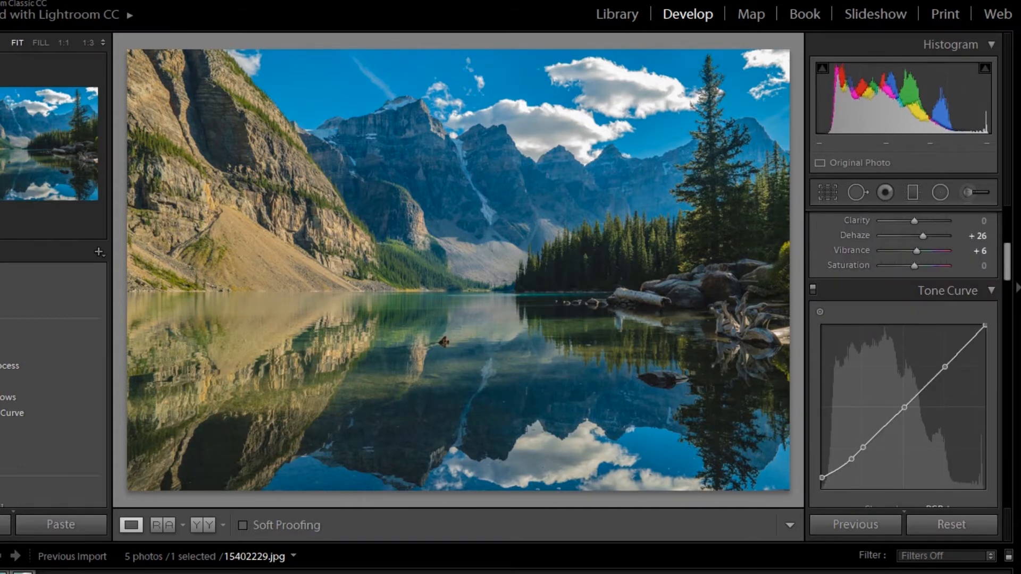
key(shift+r)
key(z)
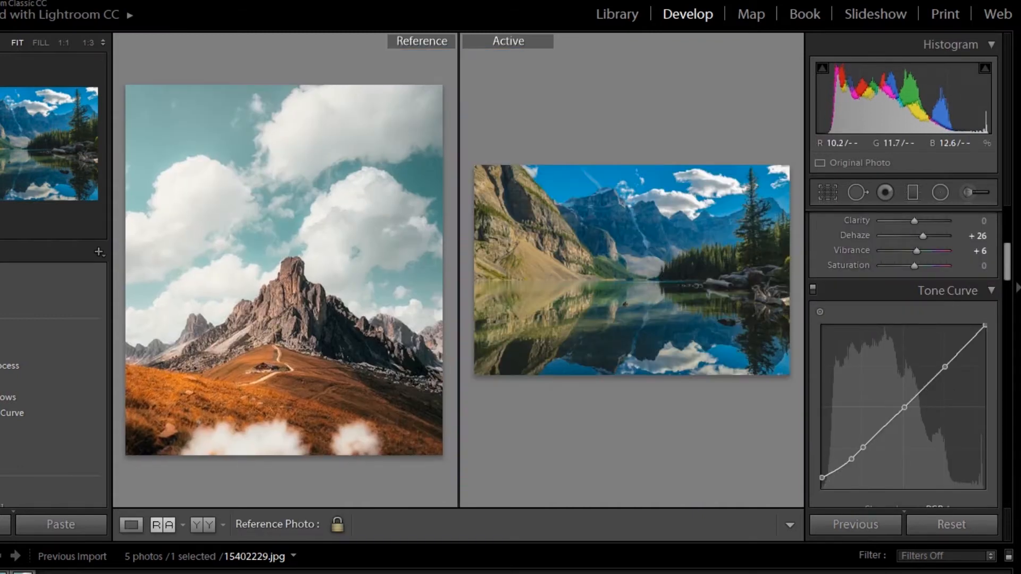
drag(281, 345, 339, 345)
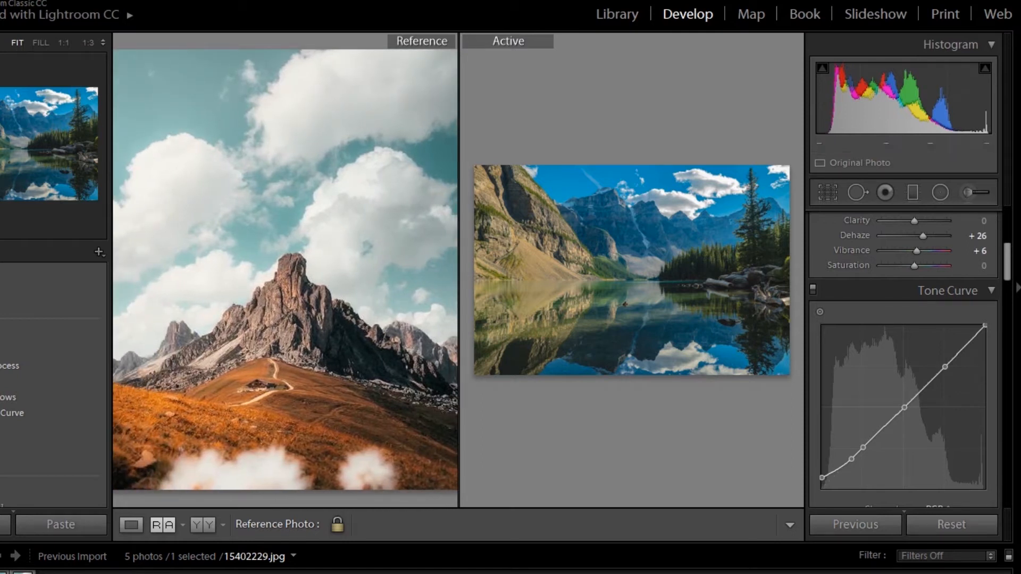
click(131, 525)
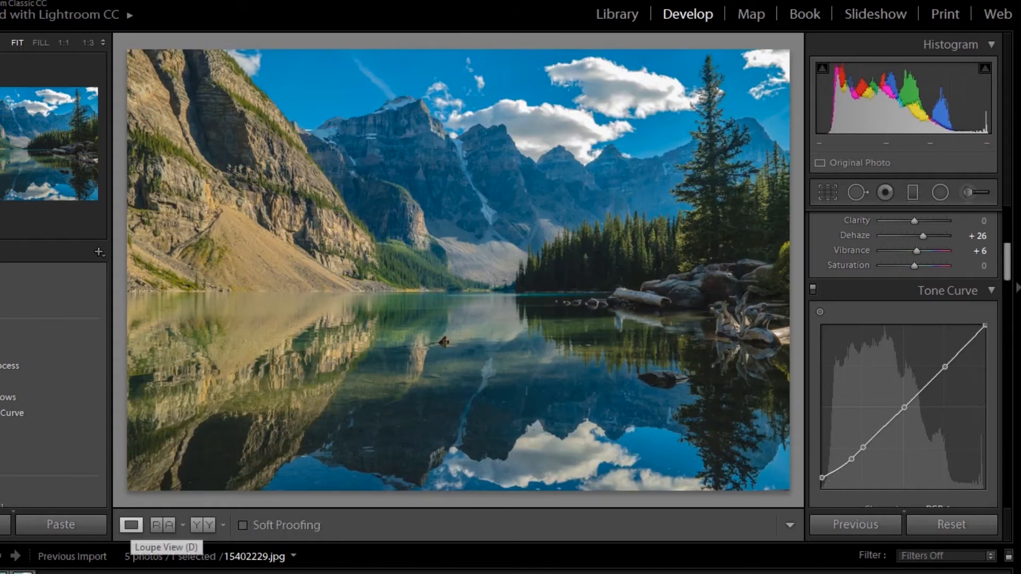
- Set the Red color range in HSL / Color to Hue -83, Saturation +88 and Luminance +8
scroll(904, 372, down, 5)
scroll(904, 357, down, 2)
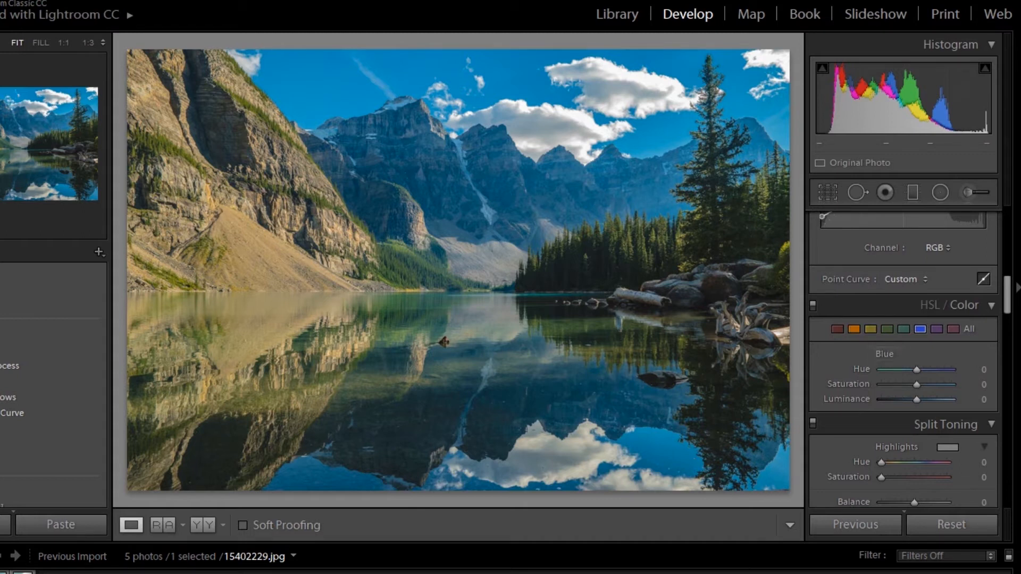
click(837, 329)
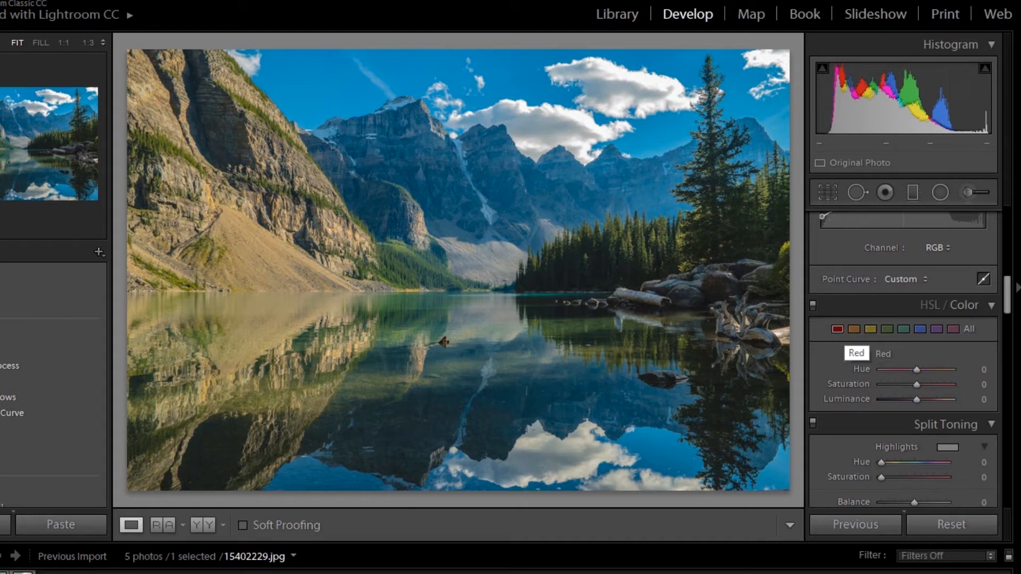
click(983, 369)
text(-8)
text(3)
key(Tab)
text(88)
key(Tab)
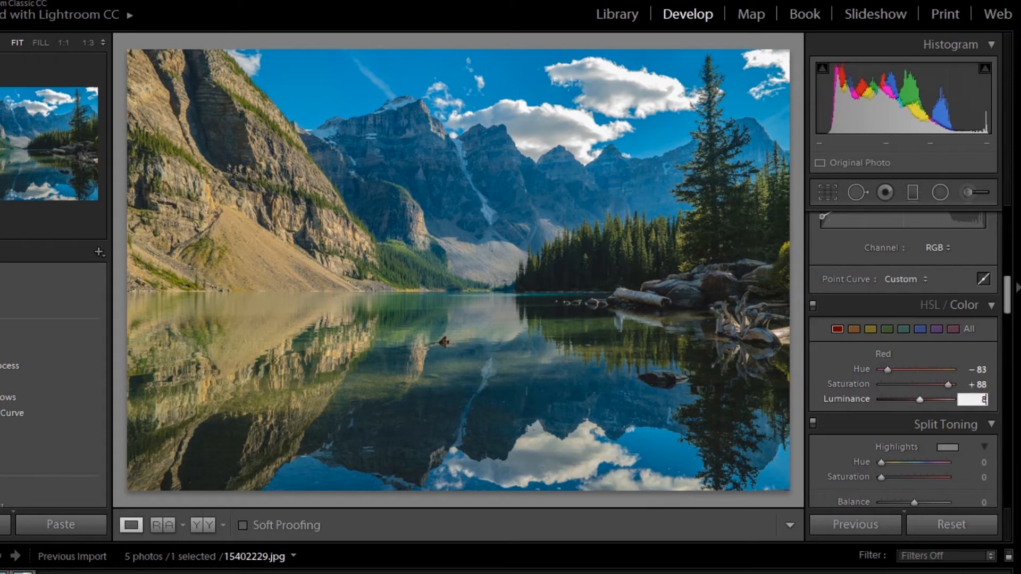
key(Return)
- Set the Orange color range to Hue -79 and Saturation +77
click(854, 329)
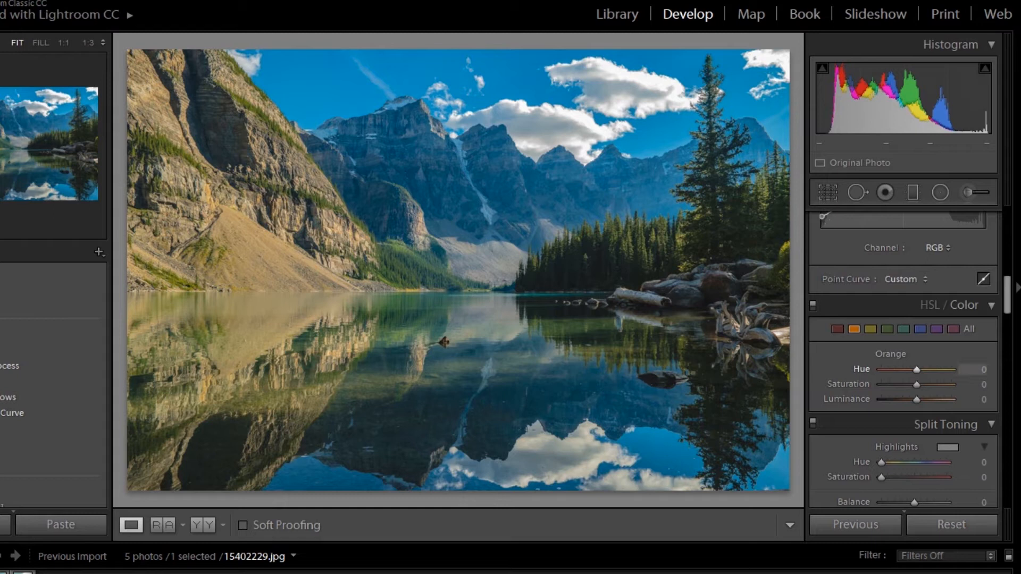
click(973, 369)
text(-79)
key(Tab)
text(77)
key(Return)
key(Tab)
drag(919, 399, 923, 400)
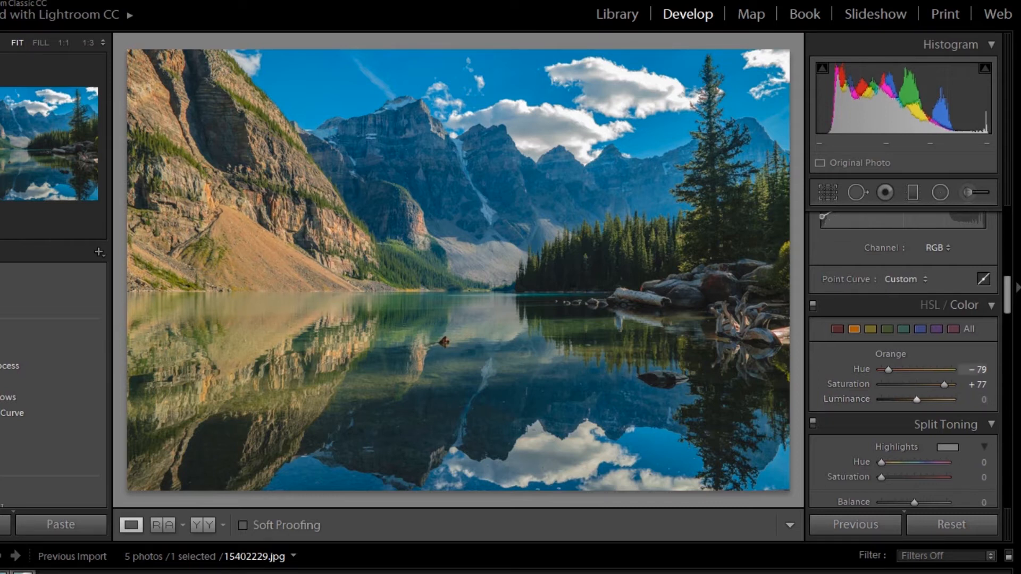
- Set the Yellow color range to Hue -84, Saturation +17 and Luminance +17, and compare the photo with its unedited version
click(871, 329)
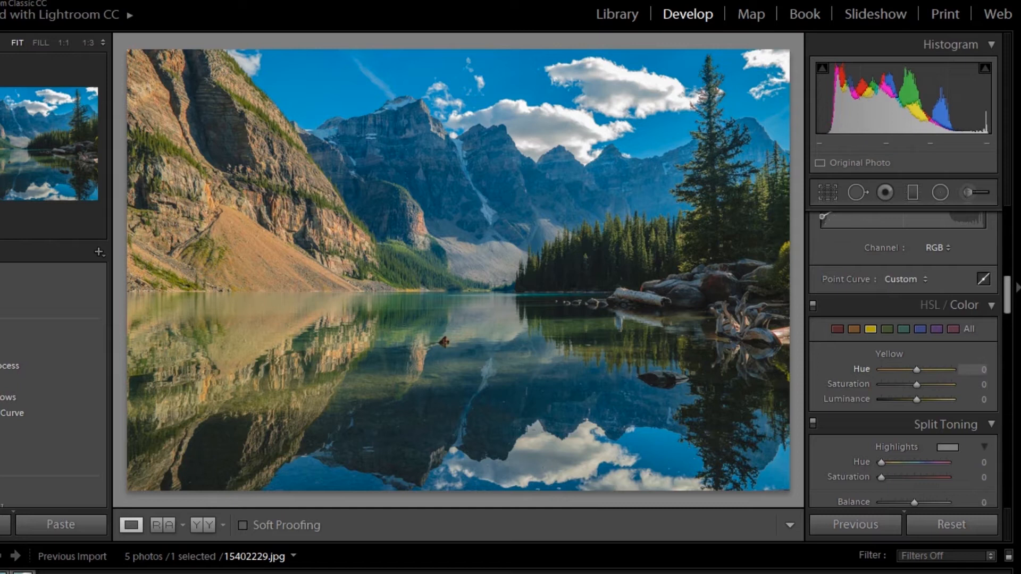
drag(914, 369, 892, 369)
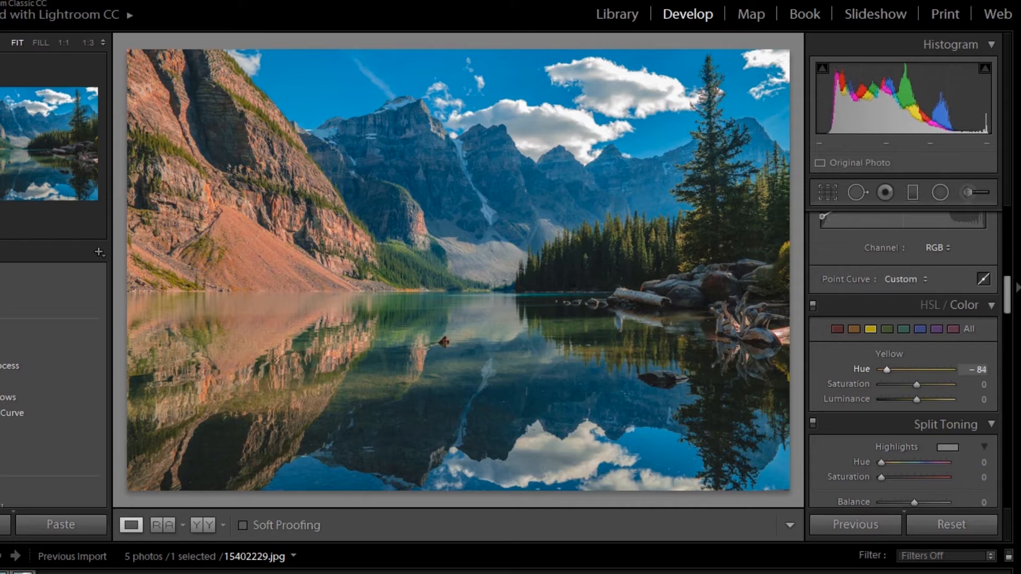
click(973, 385)
text(17)
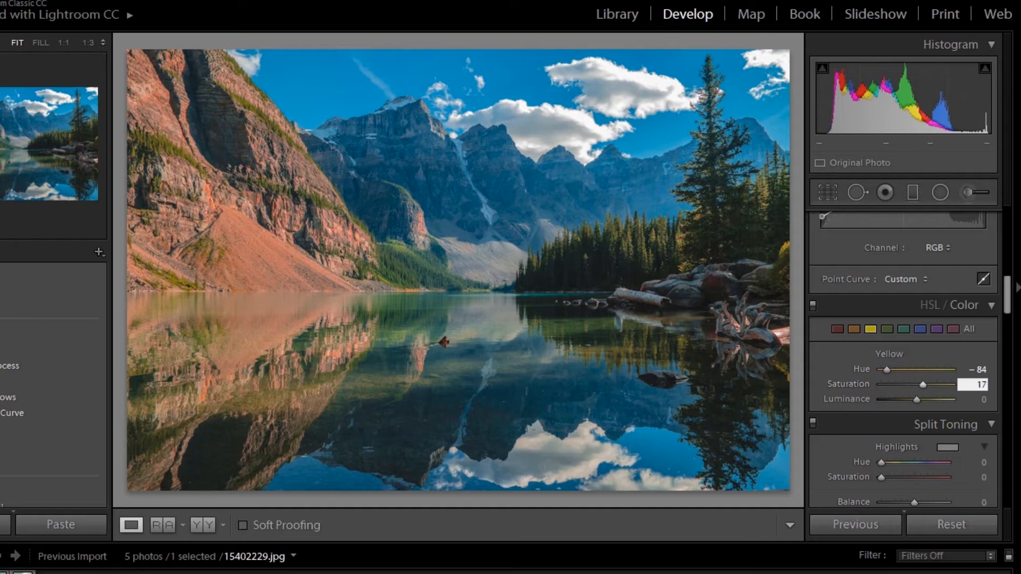
key(Tab)
text(17)
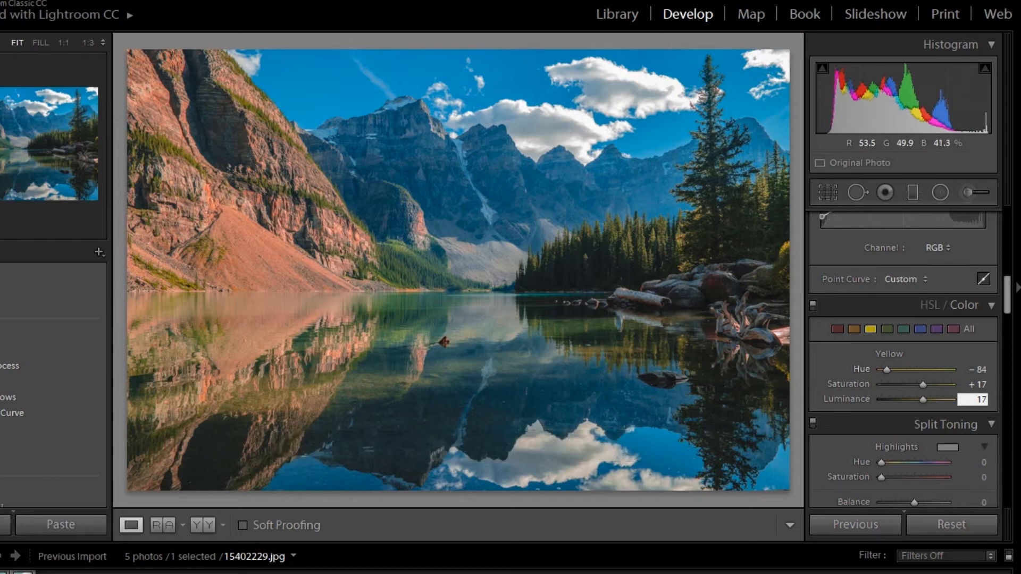
key(Return)
key(backslash)
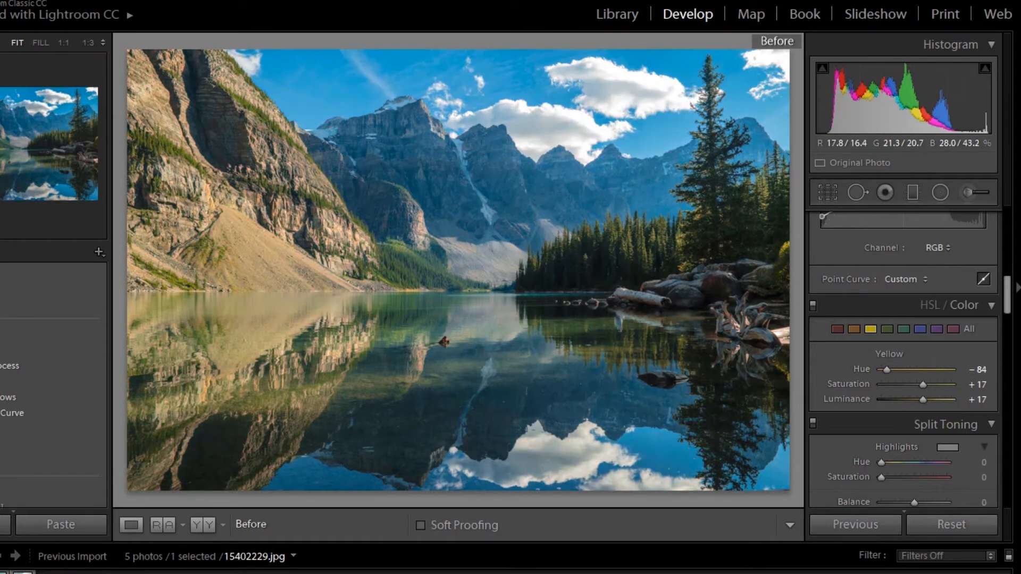
key(backslash)
- Try opposite hue shifts on the Green color range and set it to Hue -98, Saturation +67 and Luminance +6
click(886, 329)
drag(916, 369, 899, 369)
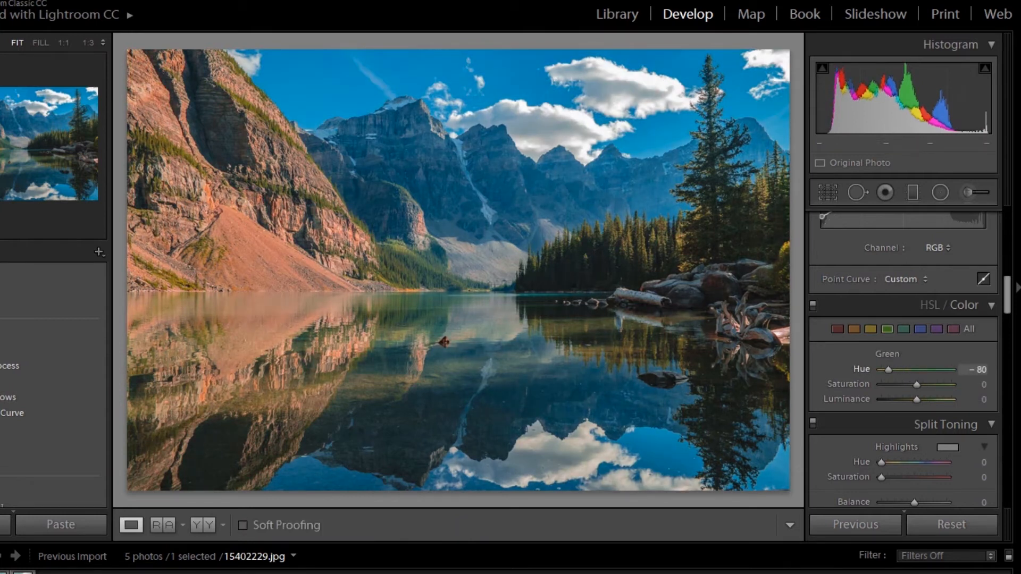
drag(906, 370, 940, 369)
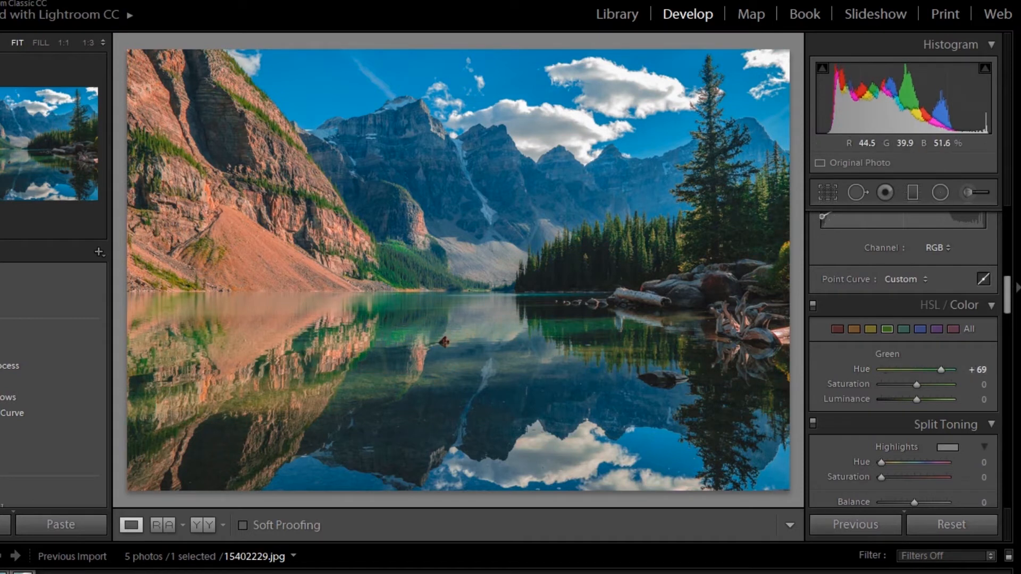
drag(937, 370, 893, 370)
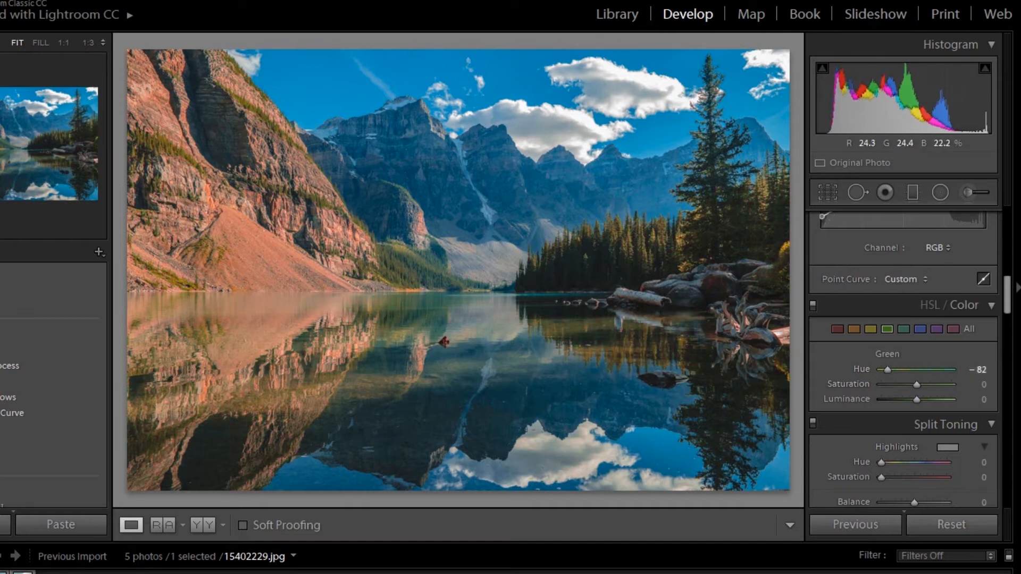
drag(886, 370, 881, 370)
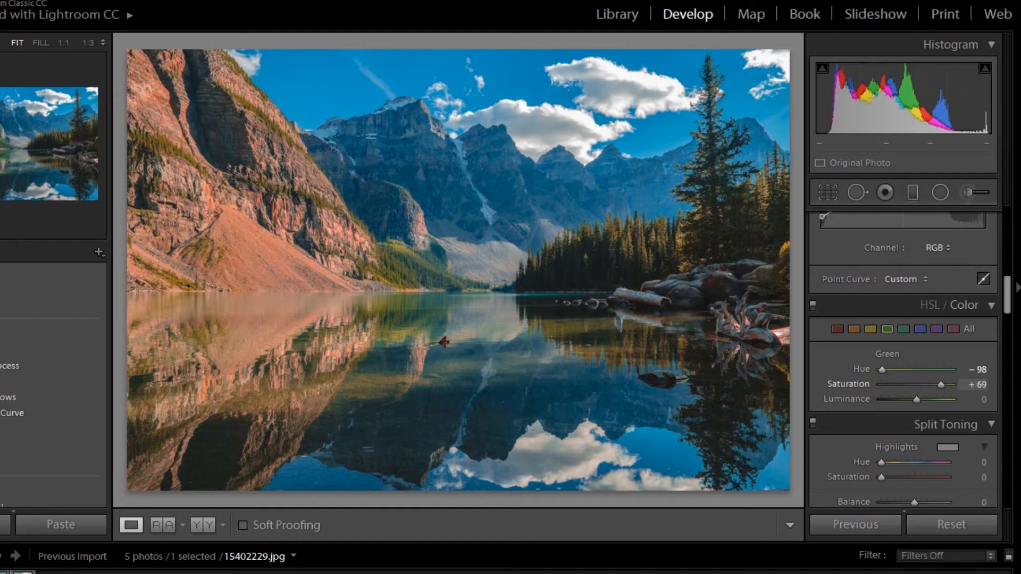
drag(941, 384, 943, 385)
drag(943, 384, 937, 384)
click(976, 399)
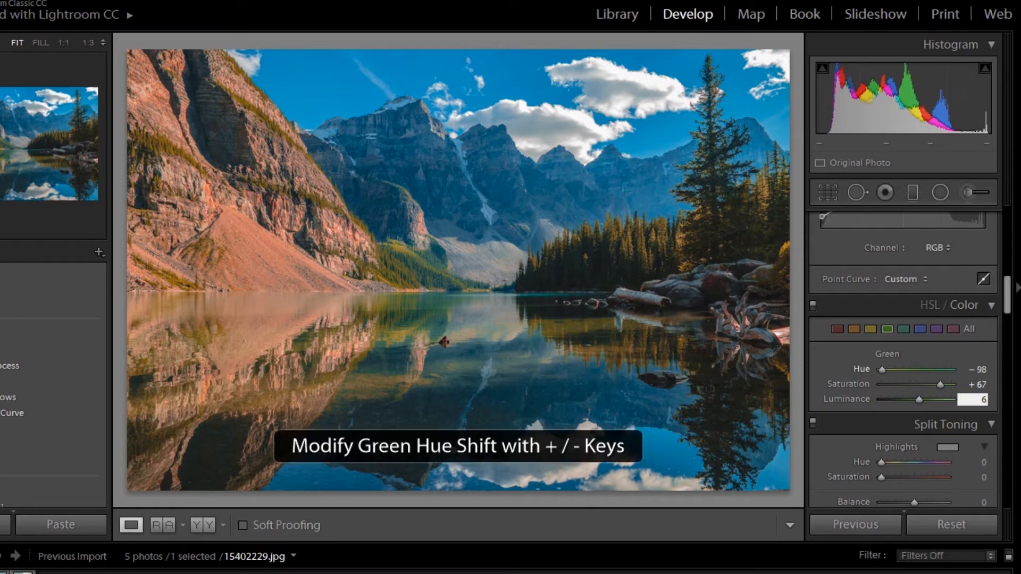
- Set the Aqua color range to Hue -61, Saturation -54 and Luminance +24
click(903, 329)
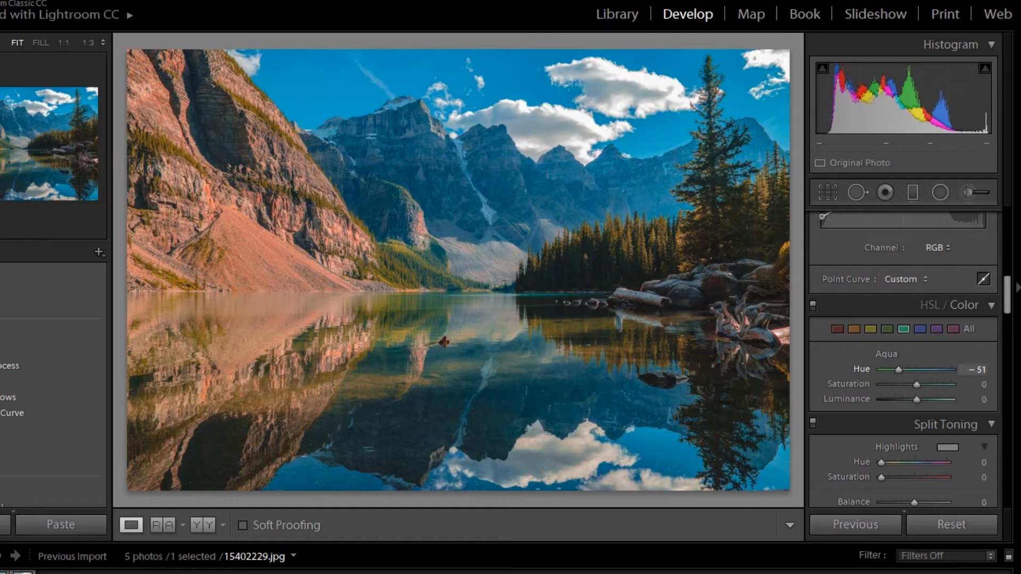
drag(898, 369, 893, 370)
click(979, 369)
text(-61)
key(Return)
click(973, 385)
text(-54)
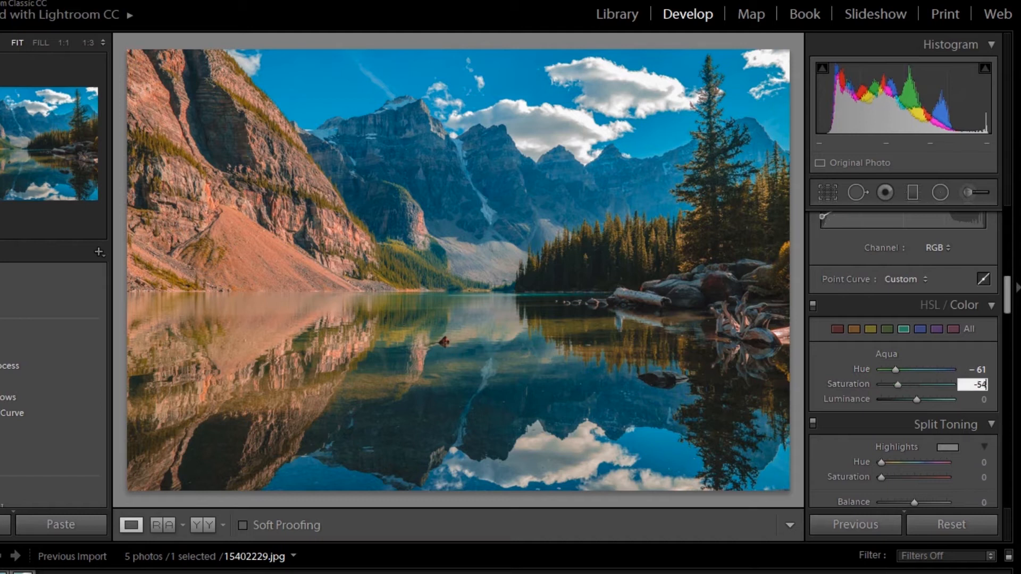
key(Return)
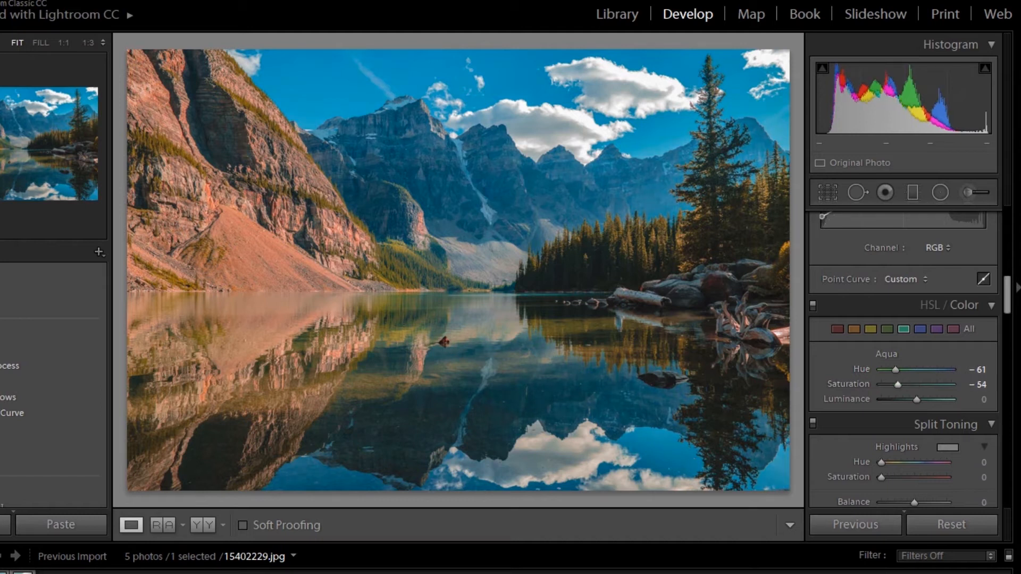
key(Tab)
text(24)
key(Return)
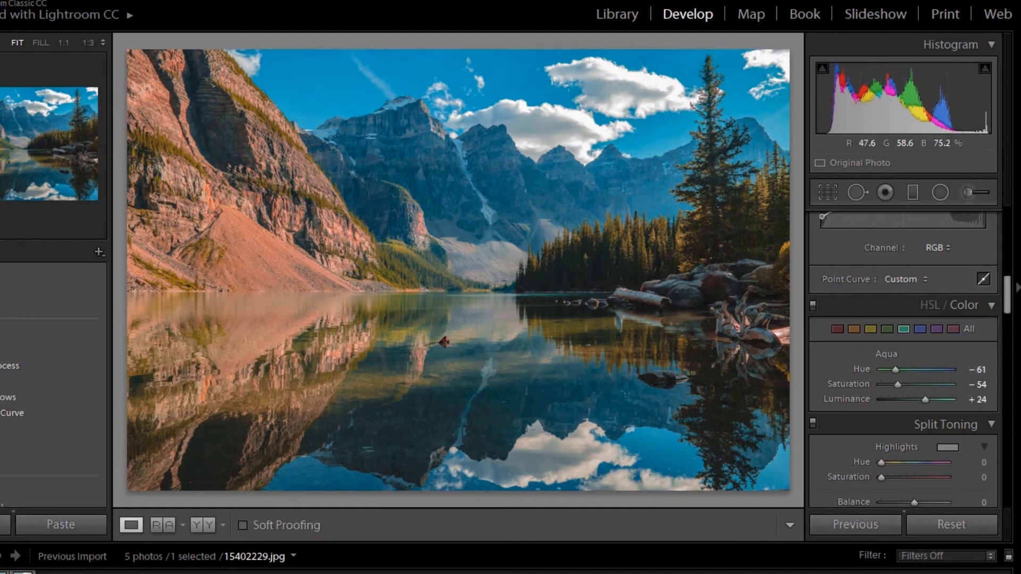
- Shift the Blue color range to Hue -44 and Saturation -51, viewing the lake photo beside the reference photo
click(919, 328)
drag(916, 369, 908, 369)
key(shift+r)
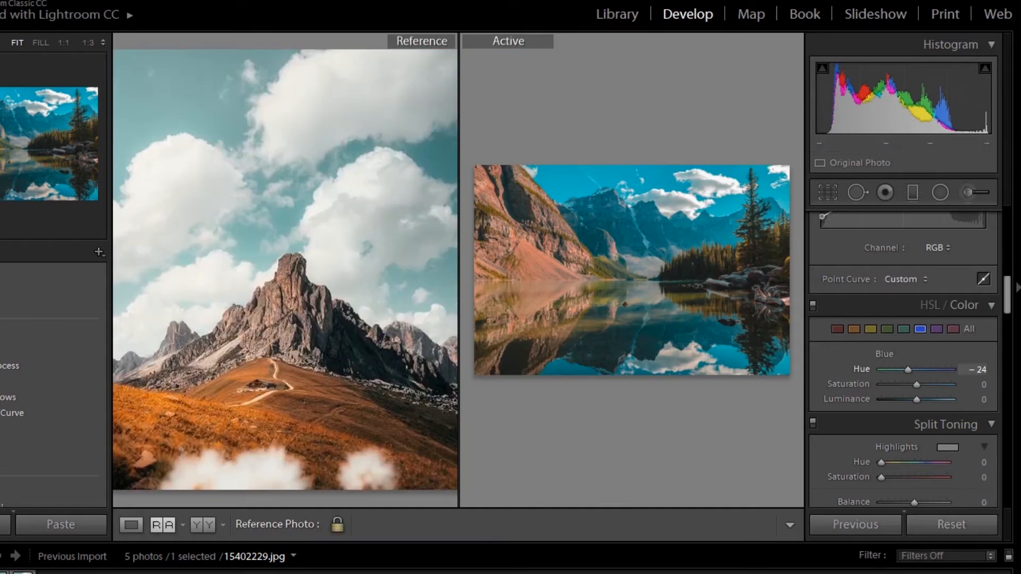
drag(908, 369, 908, 369)
drag(907, 369, 906, 369)
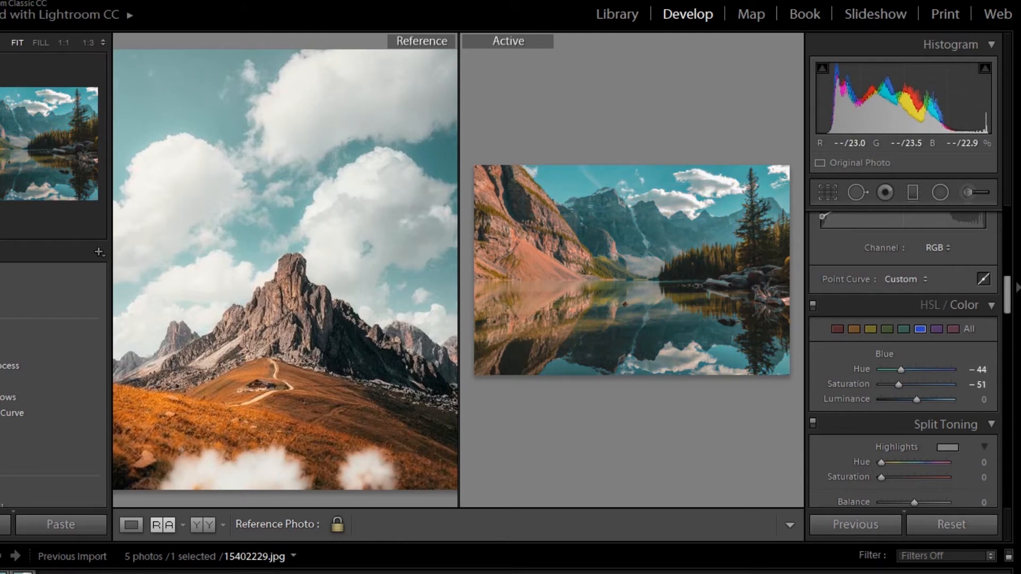
- Inspect the sky at 1:1 against the reference photo, set the Blue Saturation to -58 and raise the Blue Luminance
click(685, 201)
drag(685, 200, 732, 432)
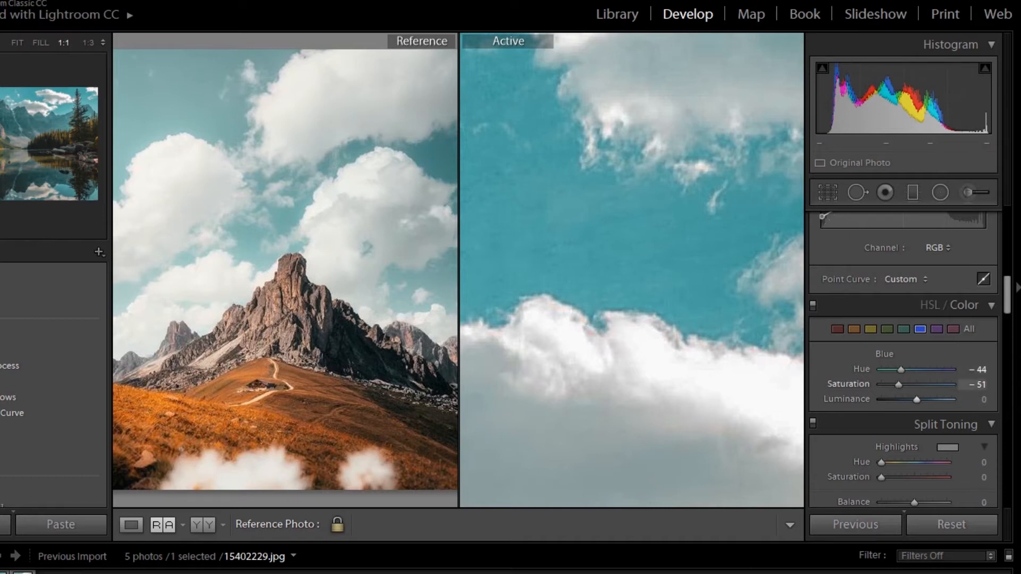
drag(899, 385, 896, 384)
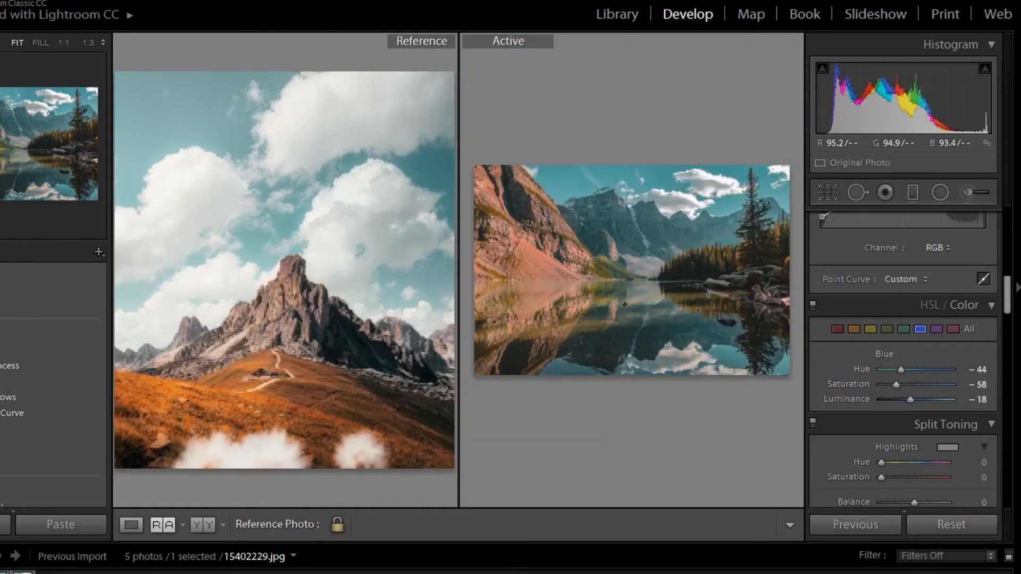
drag(910, 399, 928, 399)
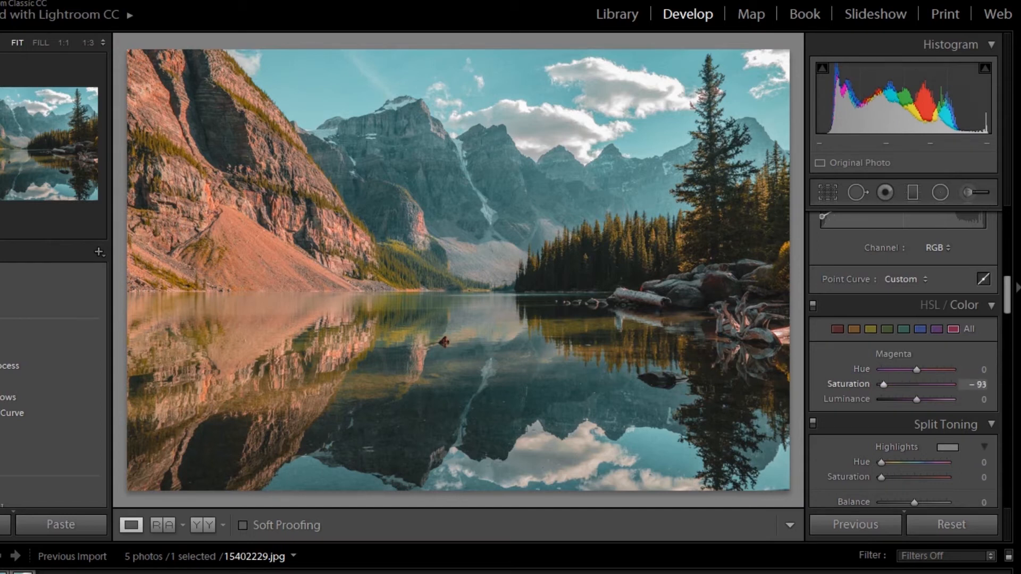
- Fine-tune the Orange Saturation and Luminance, and set the Red range to Hue -84 and Saturation +93
click(853, 329)
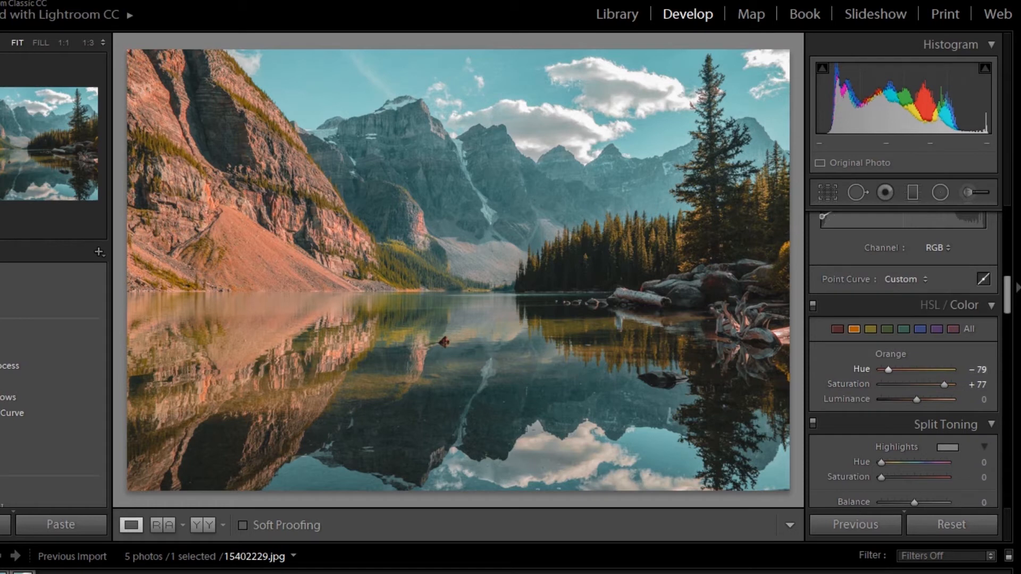
drag(947, 385, 904, 399)
click(836, 329)
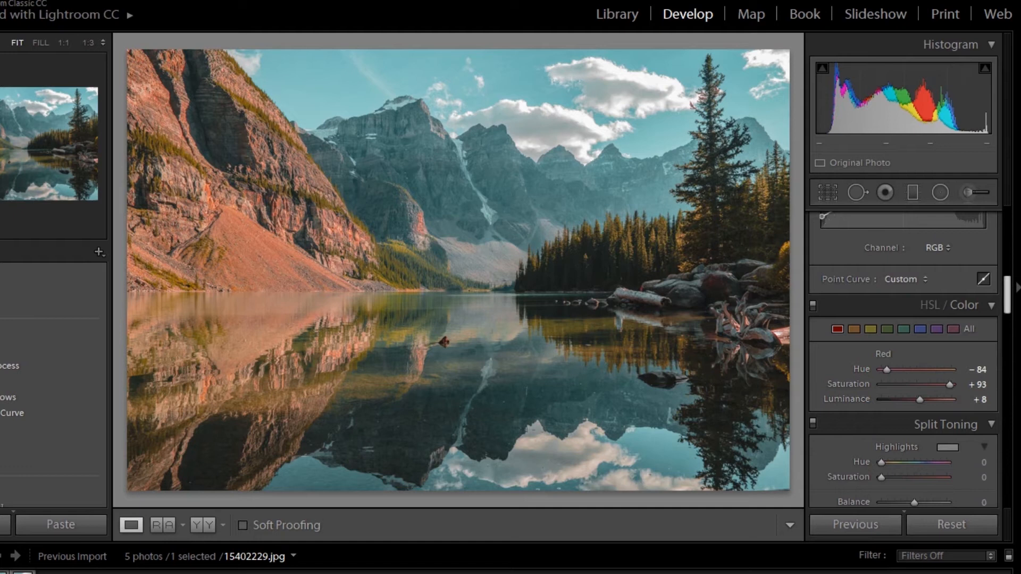
- Split-tone the highlights with Hue 21 and Saturation 18
scroll(904, 359, down, 3)
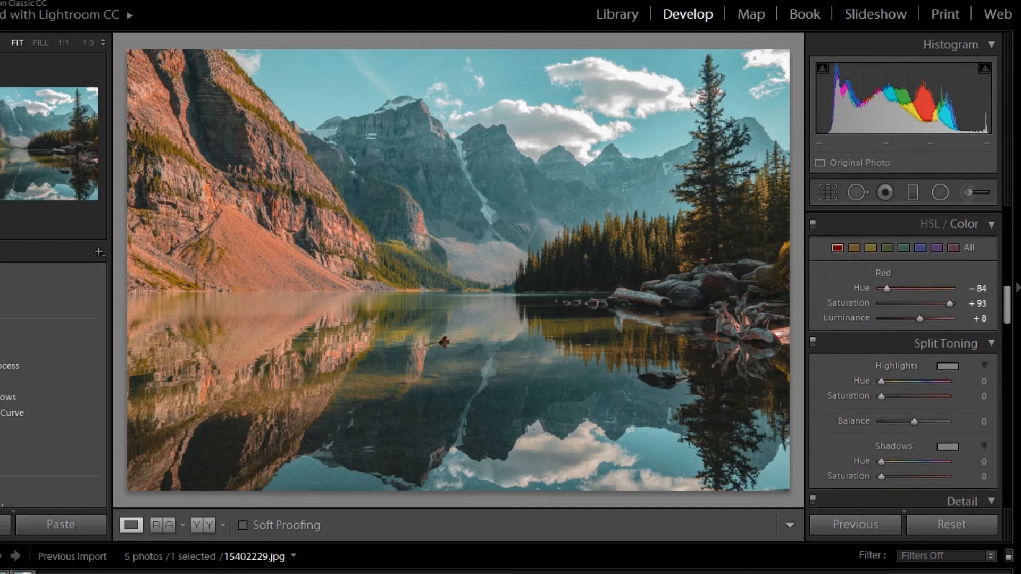
drag(881, 381, 885, 381)
drag(883, 396, 901, 396)
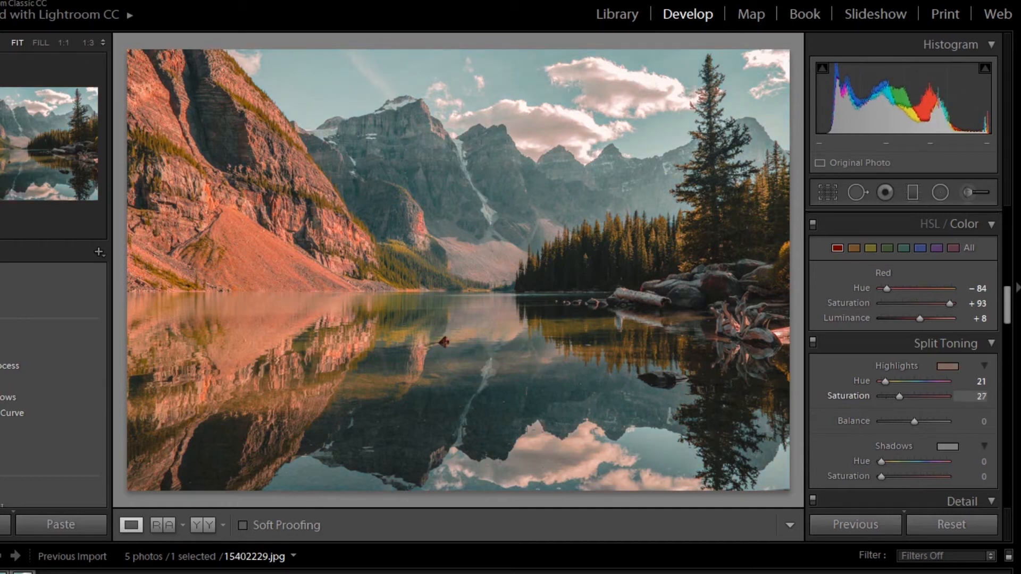
drag(897, 396, 895, 396)
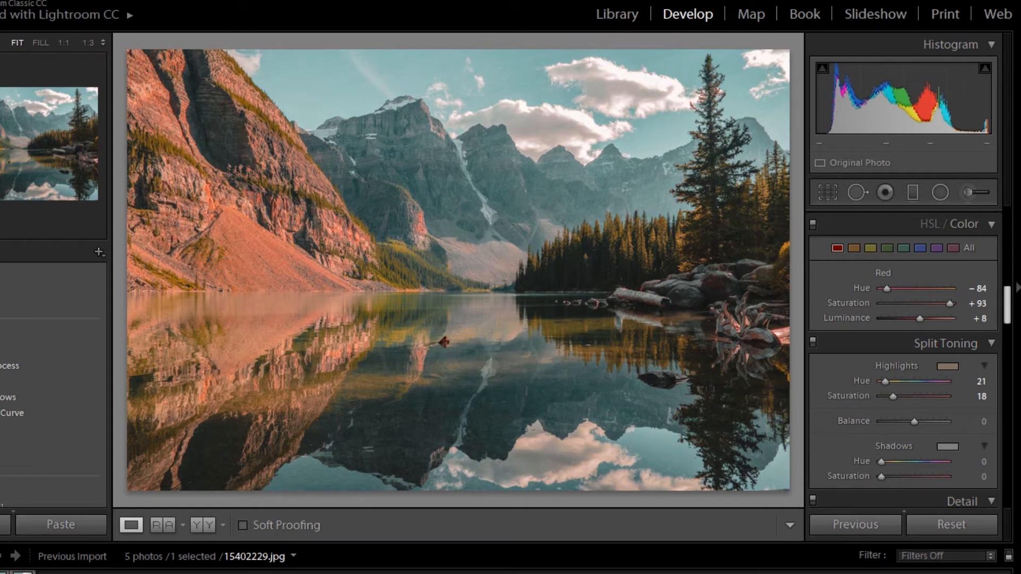
- Sharpen the photo with Amount 9 and Masking 56, using the pine treetops as the detail preview
scroll(1007, 308, down, 5)
scroll(1007, 319, down, 5)
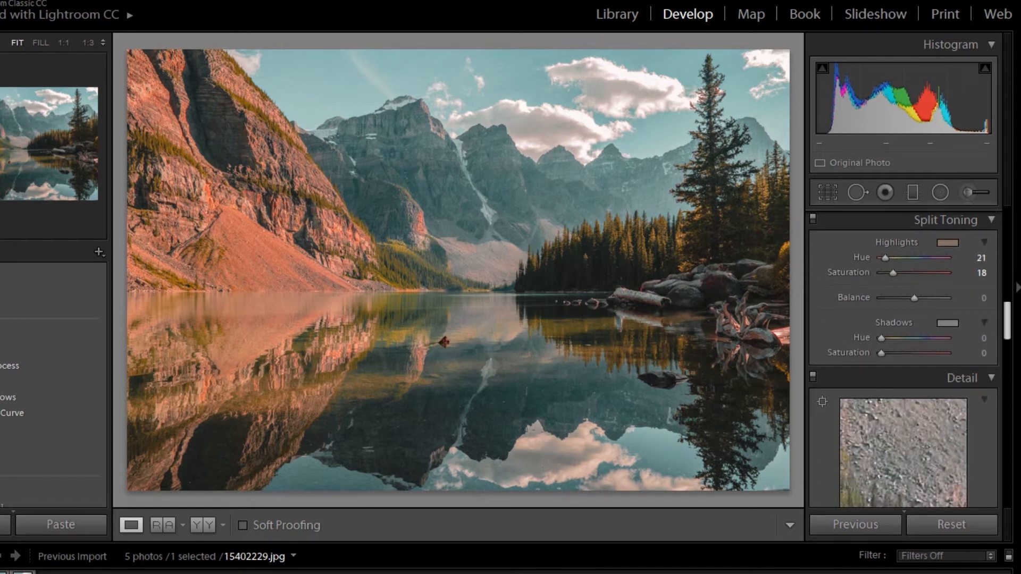
scroll(1007, 319, down, 1)
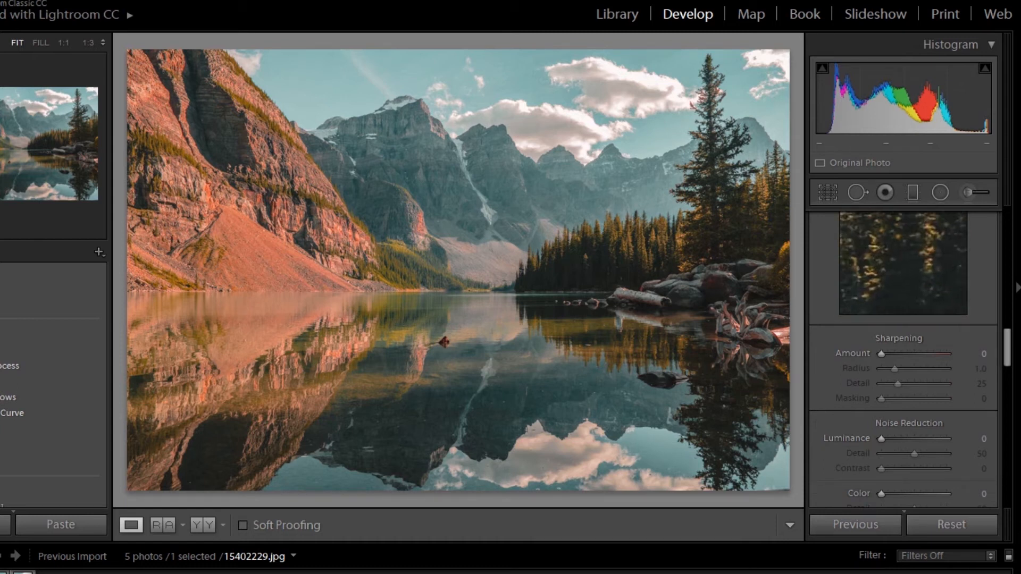
drag(903, 249, 924, 293)
drag(881, 354, 883, 354)
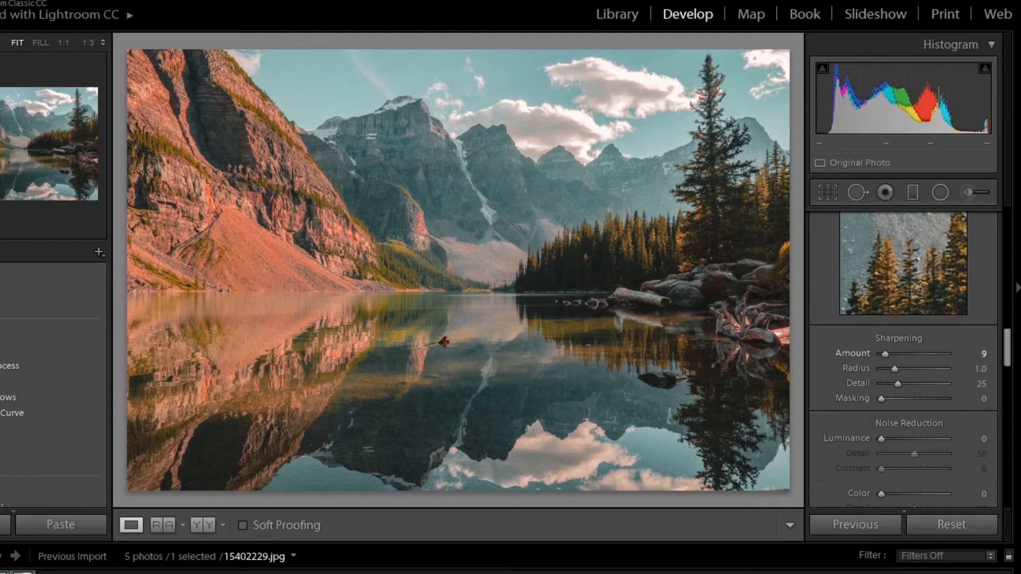
drag(881, 399, 913, 398)
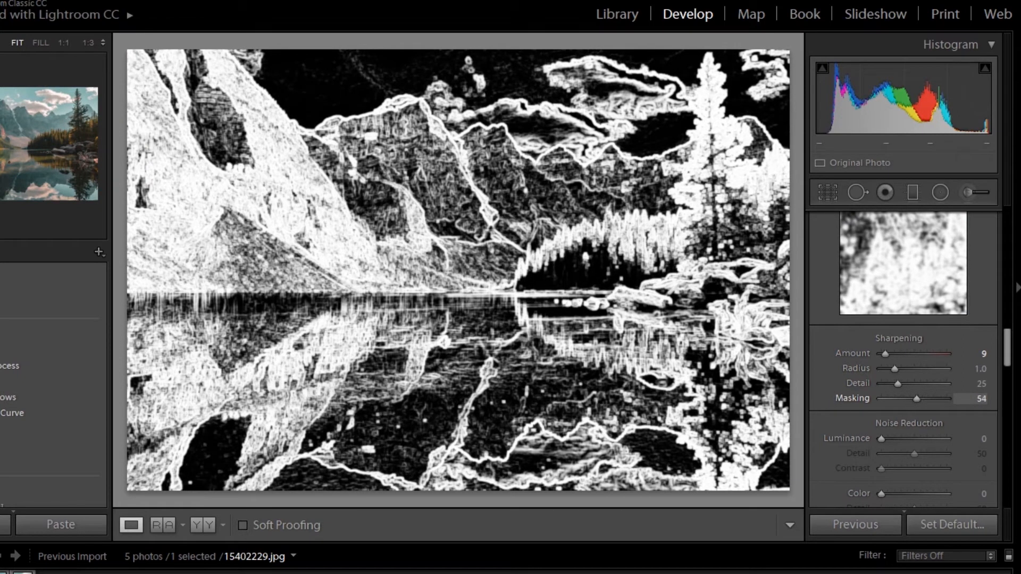
drag(917, 399, 917, 398)
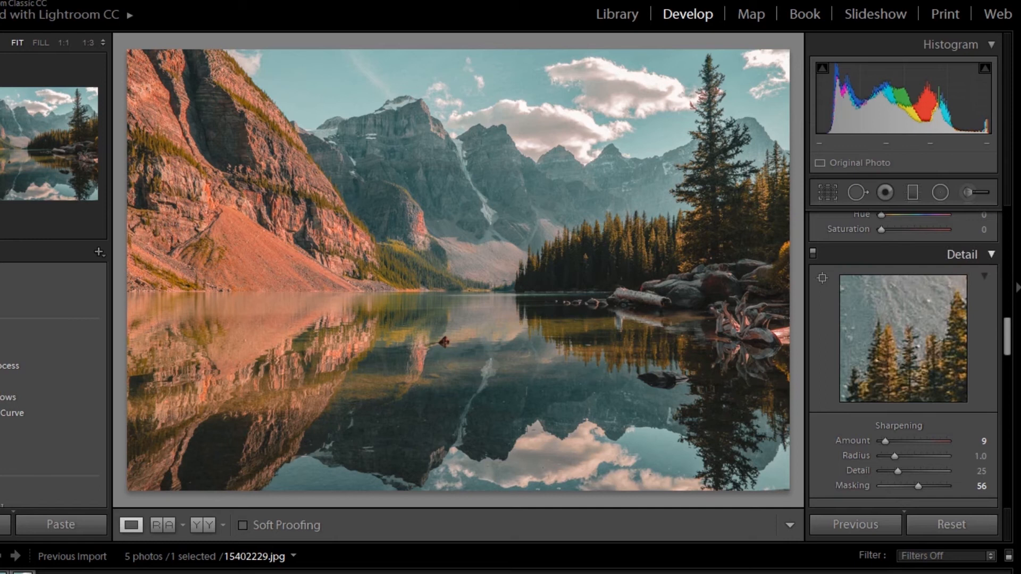
- Enable profile corrections in the photo's lens corrections
scroll(904, 346, down, 5)
click(821, 276)
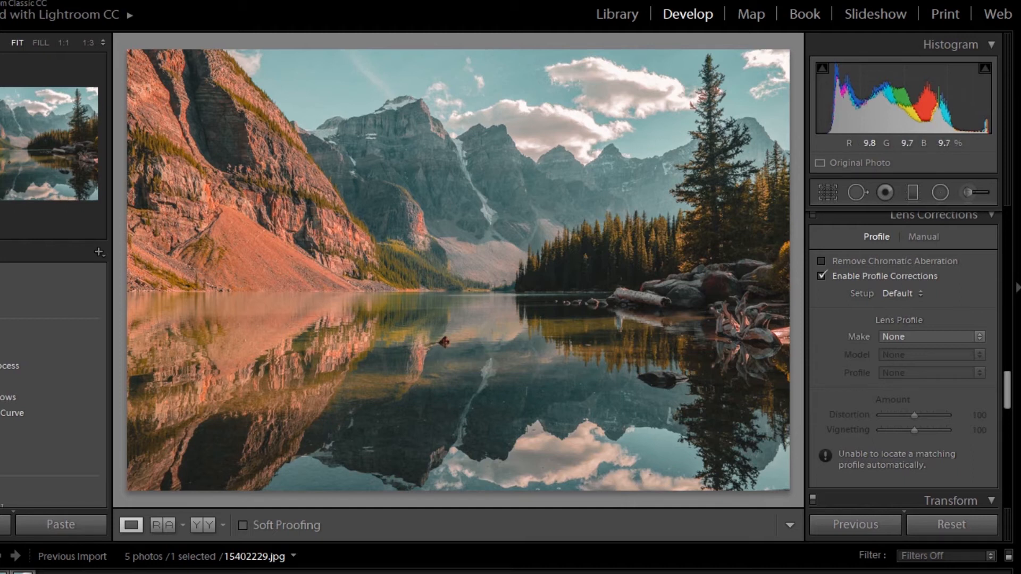
- Darken the lake photo's edges with a Highlight Priority post-crop vignette of Amount -10
scroll(904, 361, down, 1)
scroll(904, 359, down, 5)
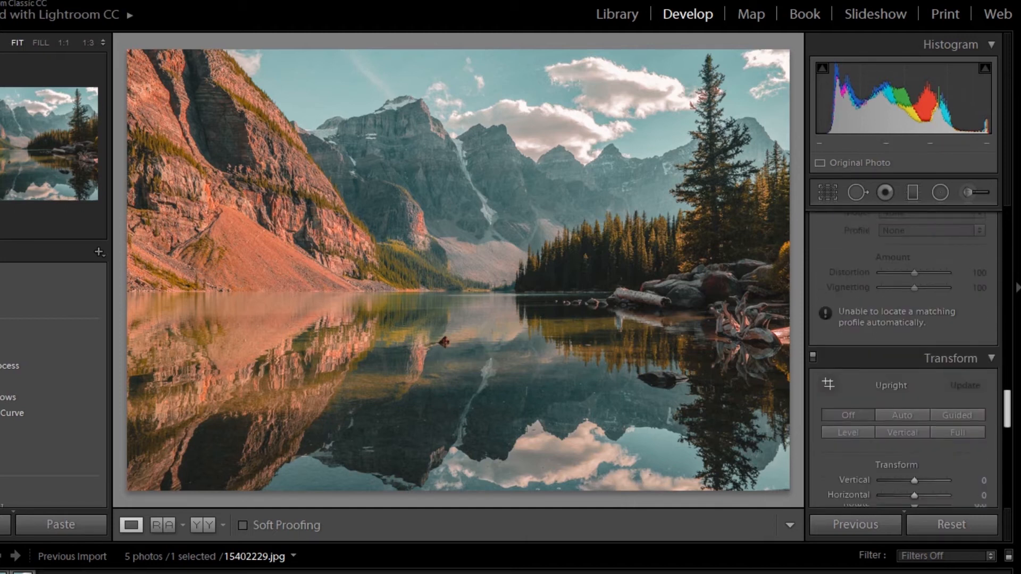
scroll(904, 359, down, 3)
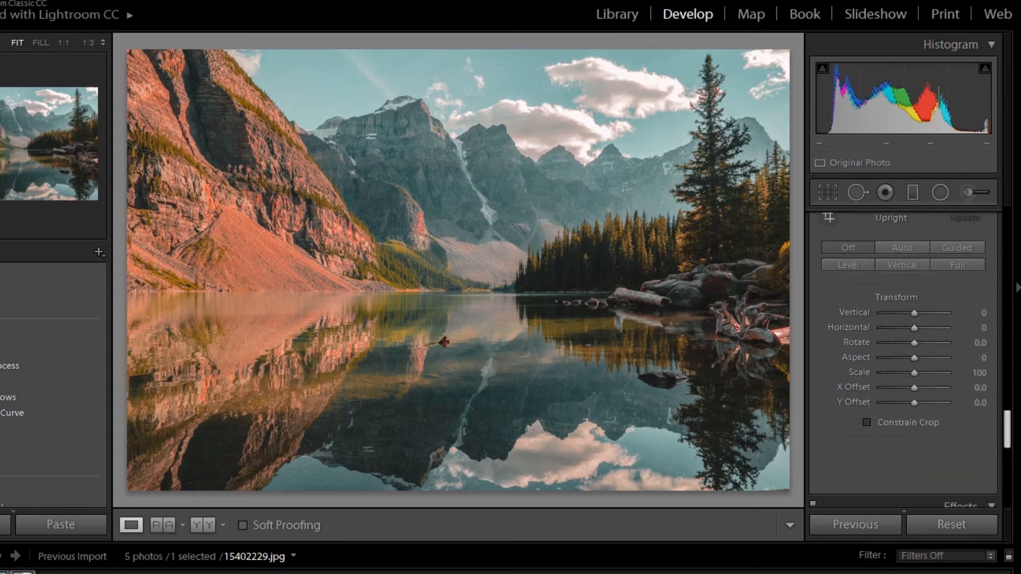
scroll(903, 360, down, 3)
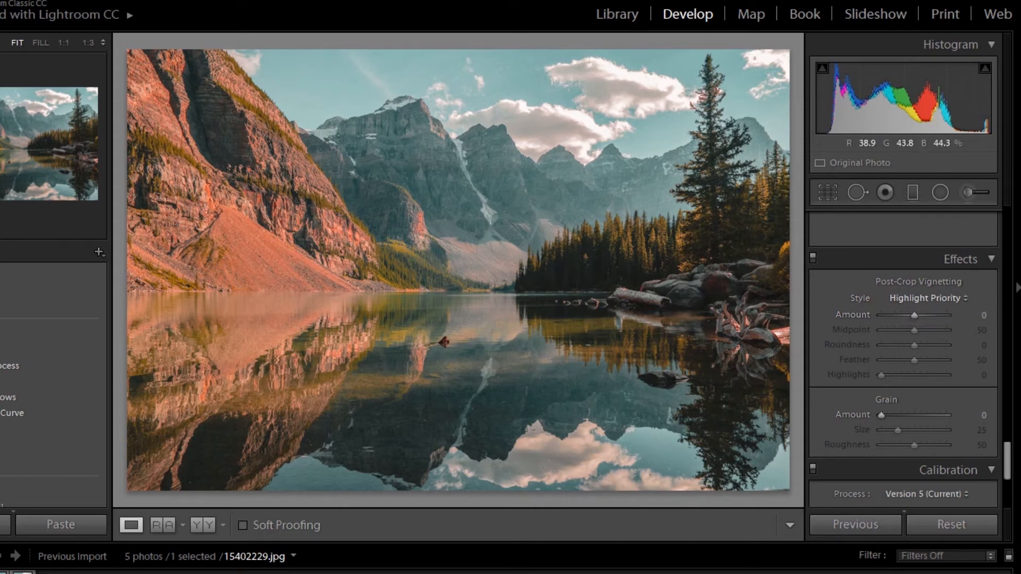
click(162, 525)
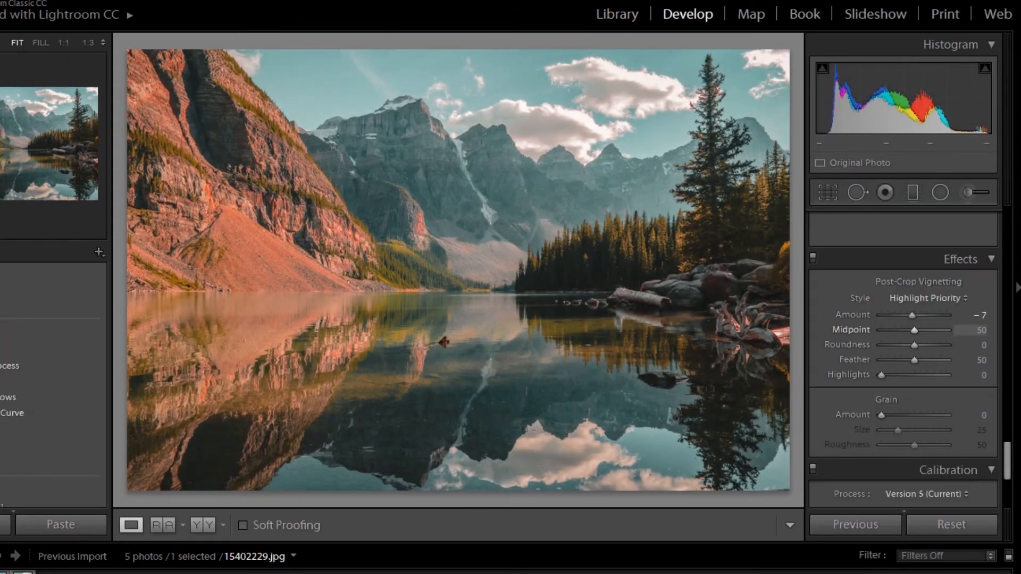
mouse_move(912, 315)
mouse_down()
mouse_move(902, 315)
mouse_move(911, 315)
mouse_up()
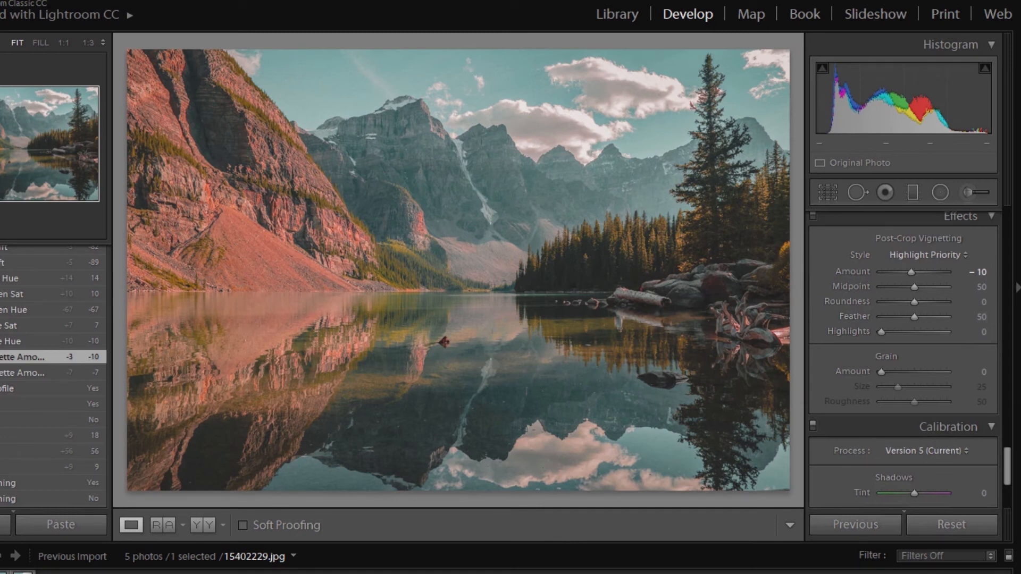
- Calibrate the Blue Primary to Hue -10 and Saturation +7
scroll(904, 361, down, 4)
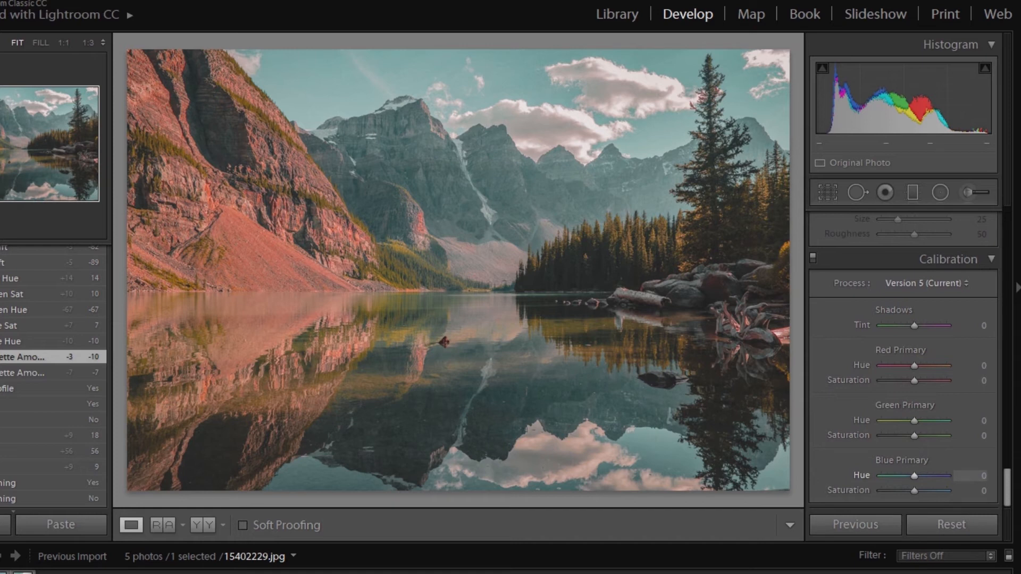
mouse_move(914, 476)
mouse_down()
mouse_move(900, 476)
mouse_move(911, 476)
mouse_up()
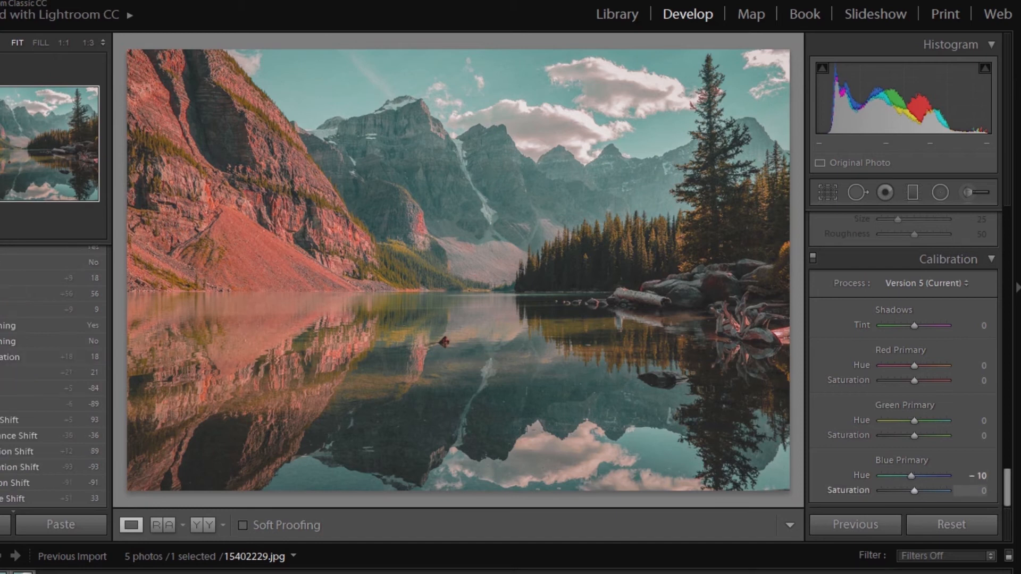
drag(914, 491, 916, 490)
- Calibrate the Green Primary to Hue -64 and Saturation +10 and the Red Primary Hue to +14, and compare the photo without calibration
drag(914, 420, 893, 421)
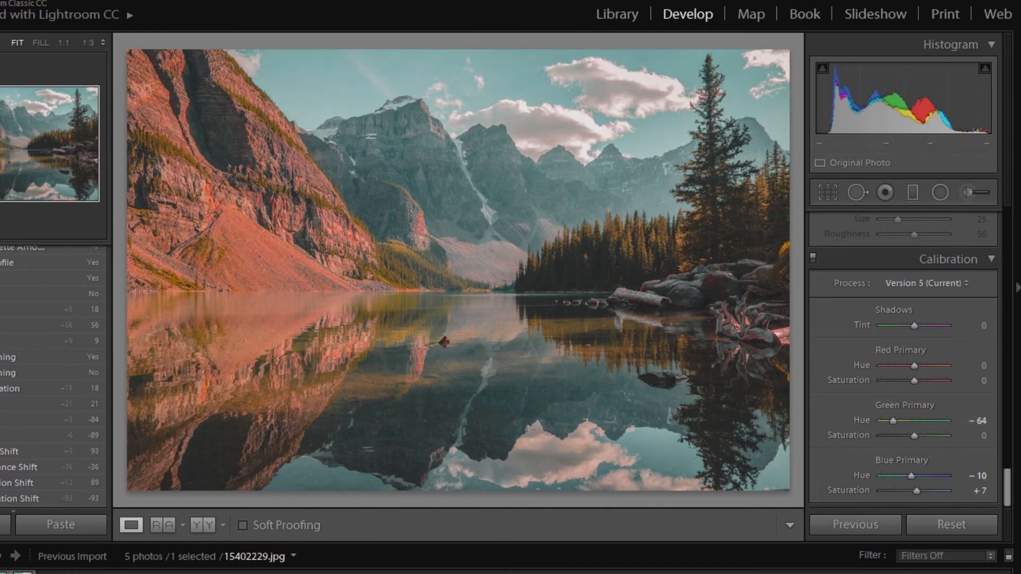
drag(914, 435, 917, 435)
drag(914, 365, 919, 365)
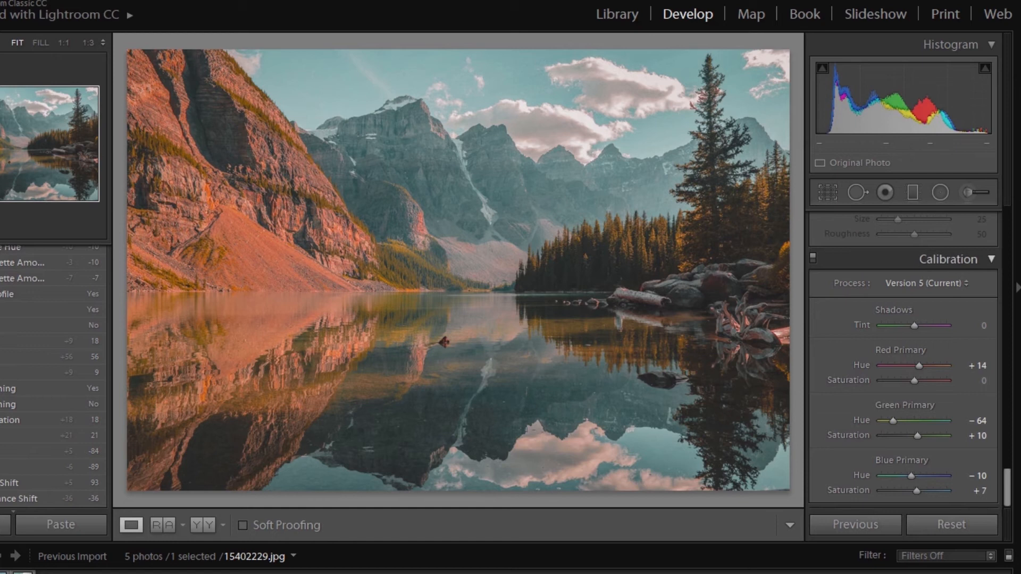
click(813, 259)
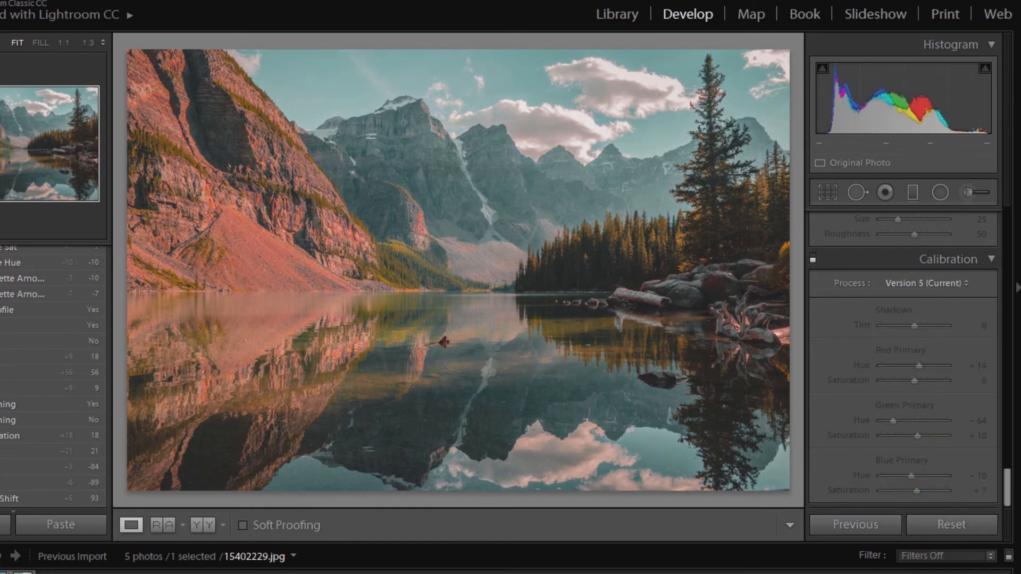
click(812, 259)
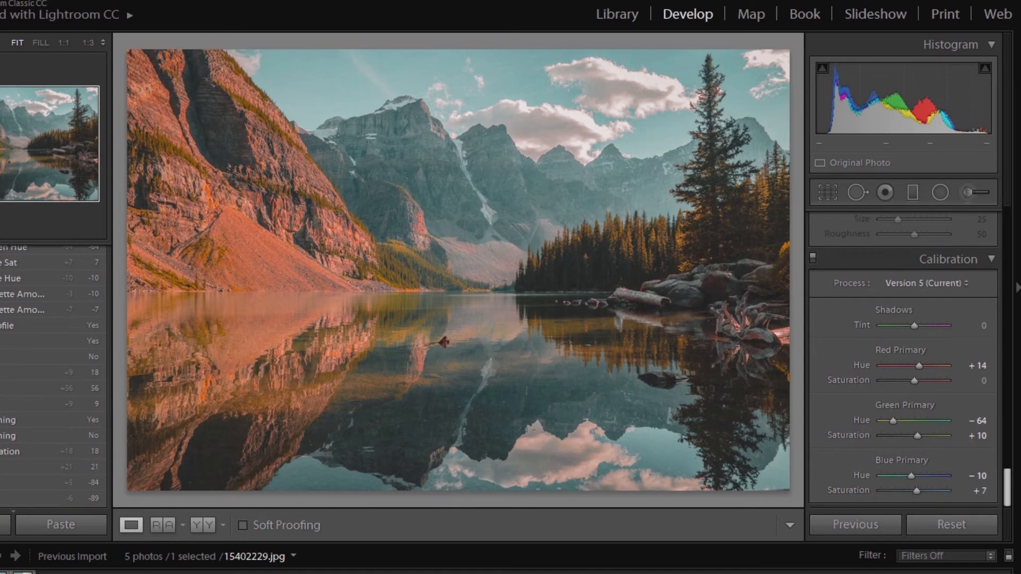
- Refine the HSL colors by setting the Yellow Hue to -89 and the Orange Hue to -84
scroll(904, 362, up, 10)
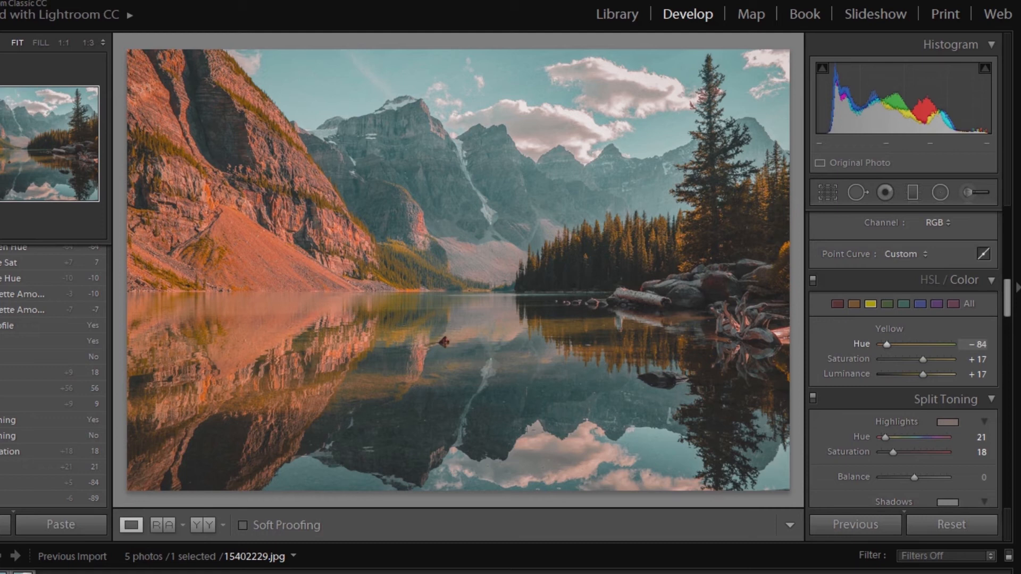
scroll(49, 367, up, 1)
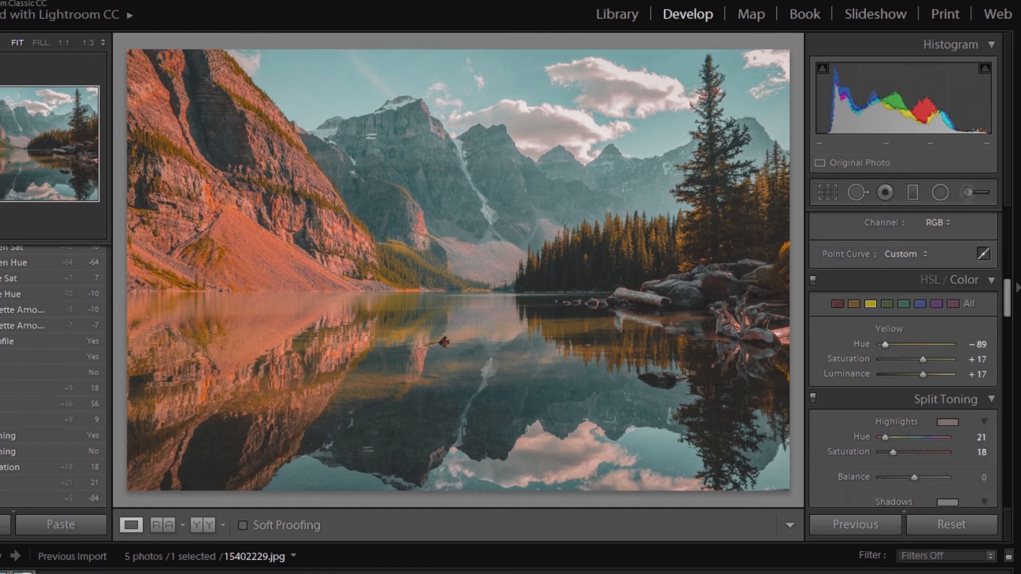
click(853, 304)
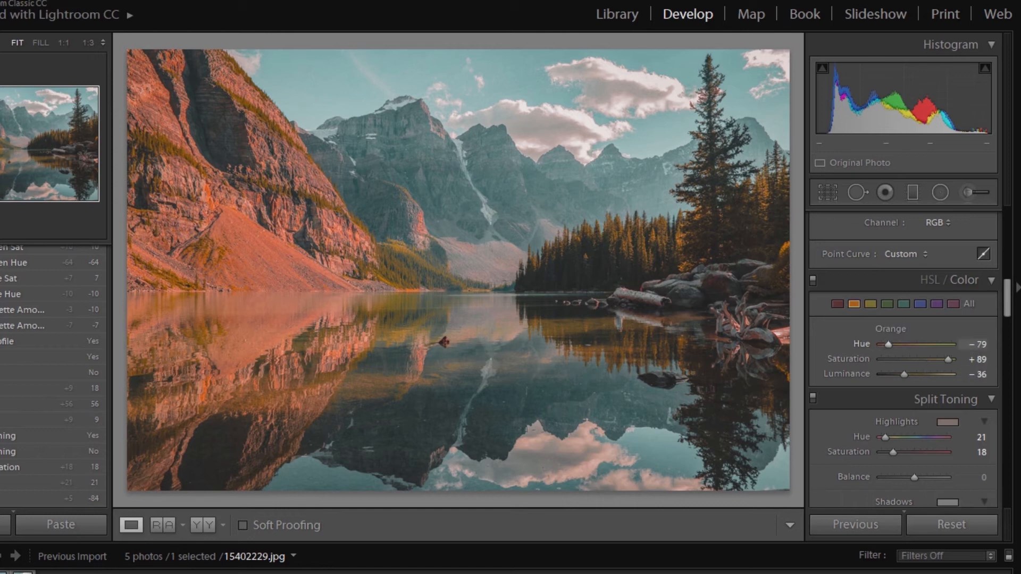
drag(888, 344, 887, 345)
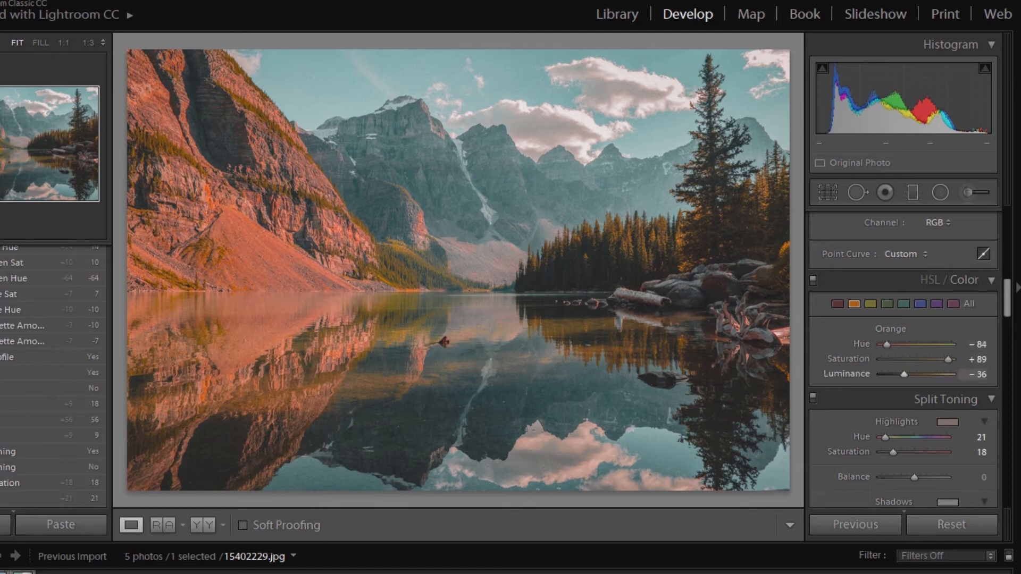
click(838, 304)
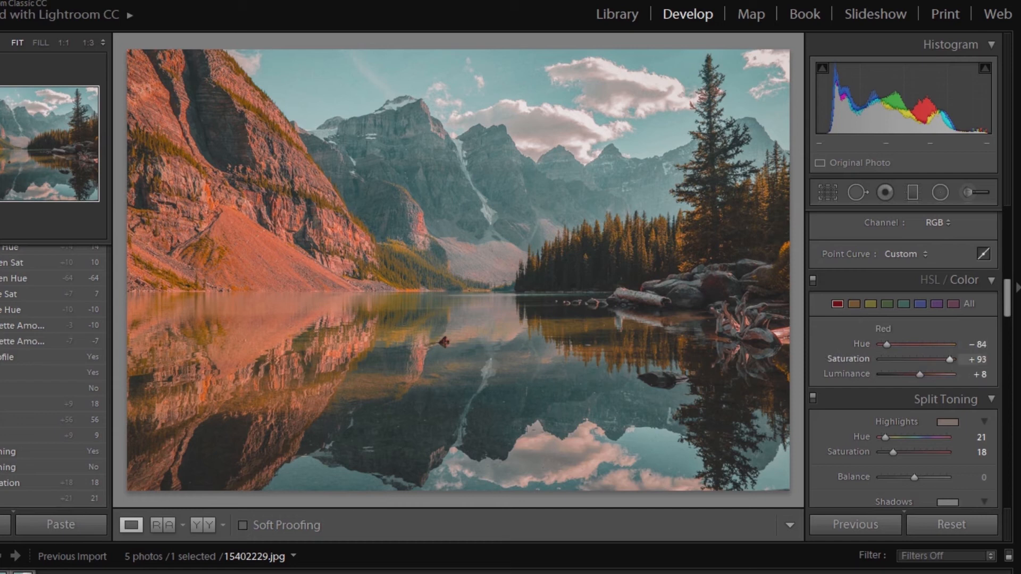
drag(887, 344, 888, 344)
- Darken the lake foreground and the upper sky with two graduated filters, at Exposure -0.87 and -0.70 respectively
click(913, 193)
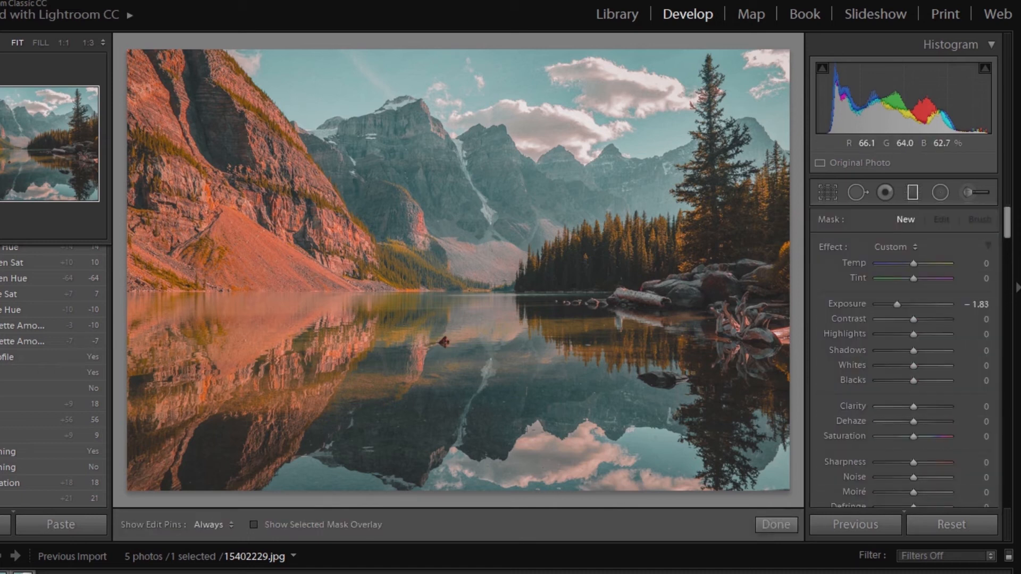
drag(442, 486, 443, 428)
drag(897, 304, 904, 304)
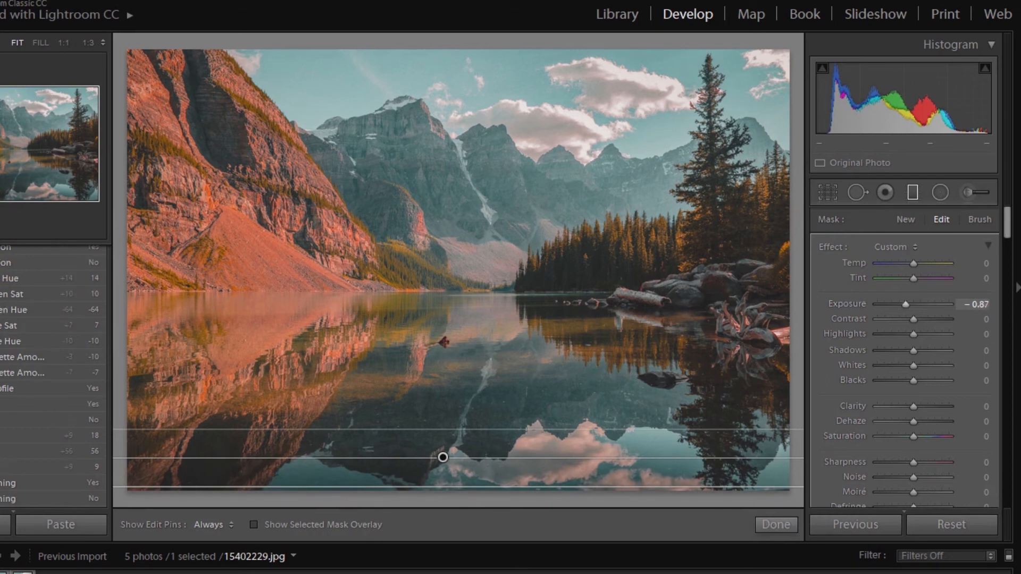
drag(470, 52, 470, 134)
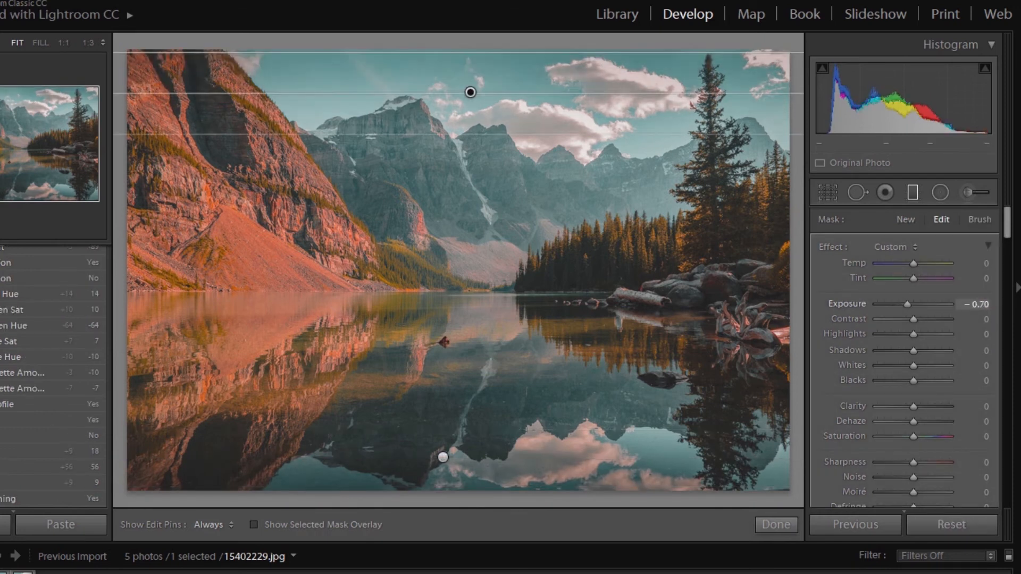
click(776, 524)
- Compare the edited lake photo with the reference photo and with its own unedited version
click(163, 525)
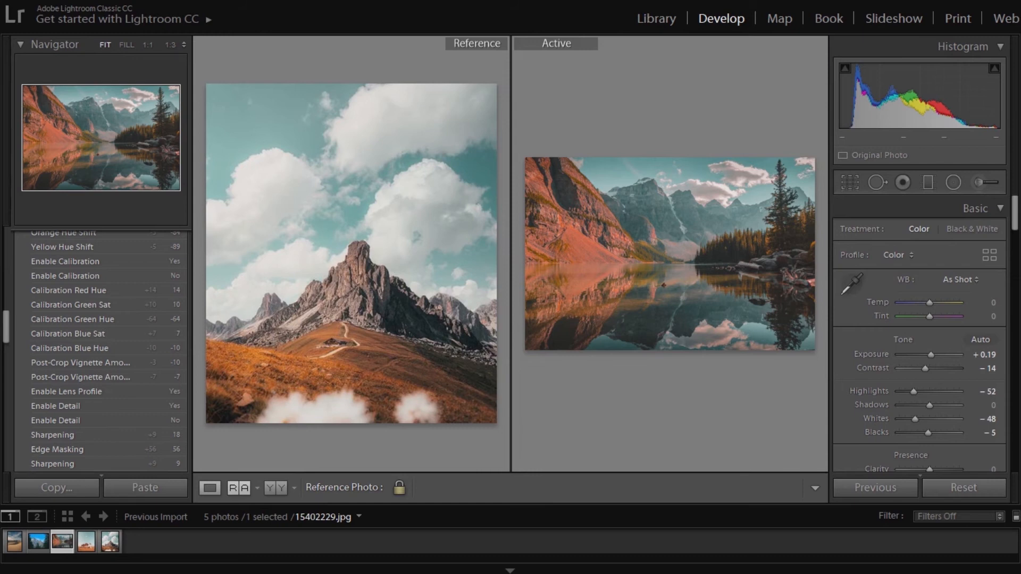
key(backslash)
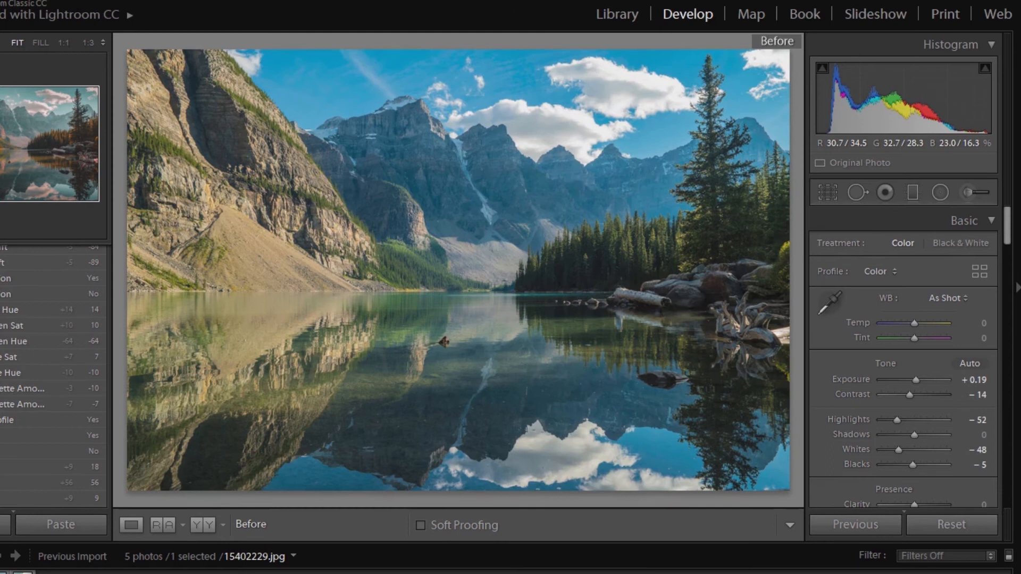
key(backslash)
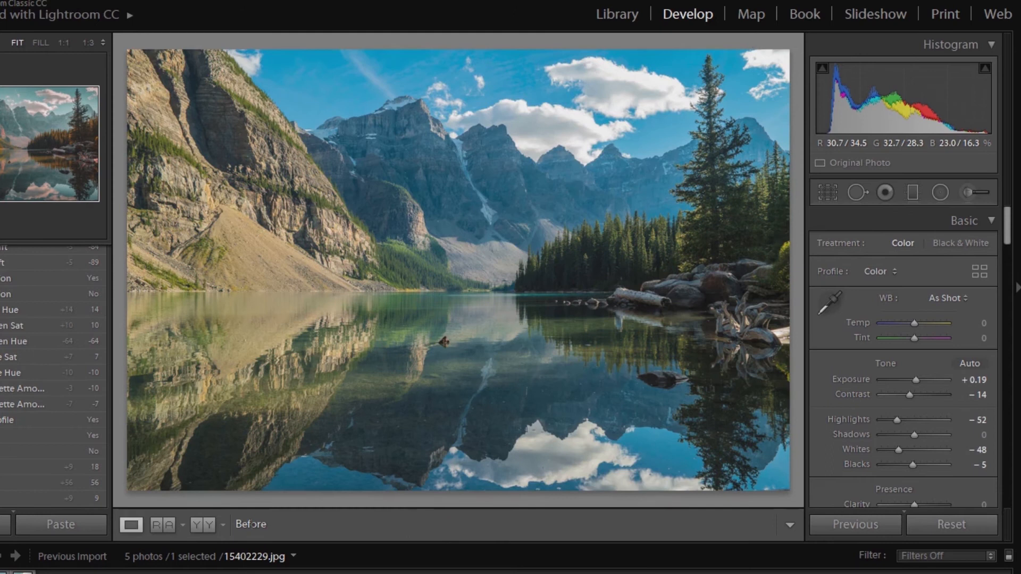
key(backslash)
key(backslash)
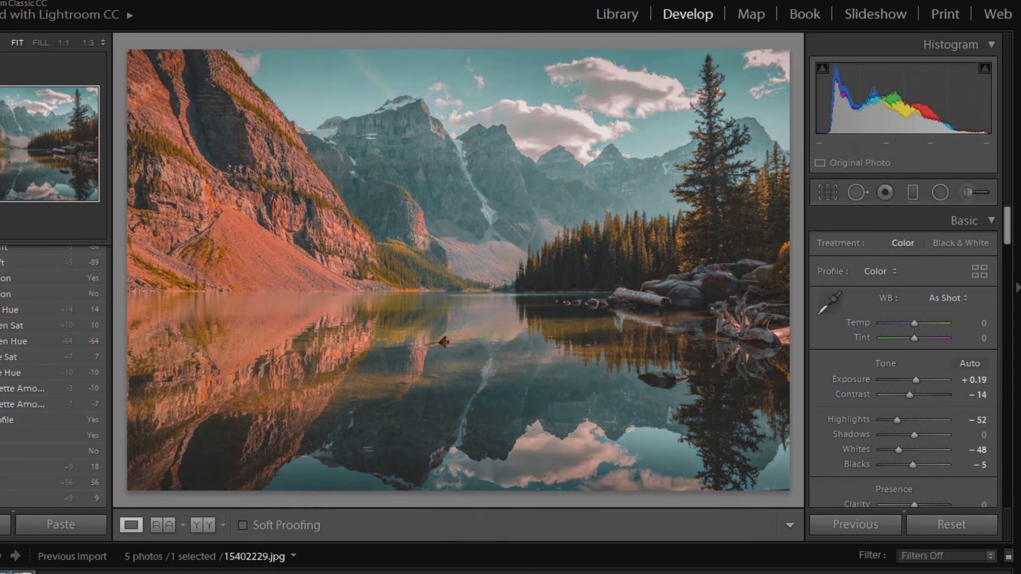
- Synchronize the lake photo's settings to two other photos, leaving out lens profile corrections, local adjustments, transform, spot removal and crop
key(Left)
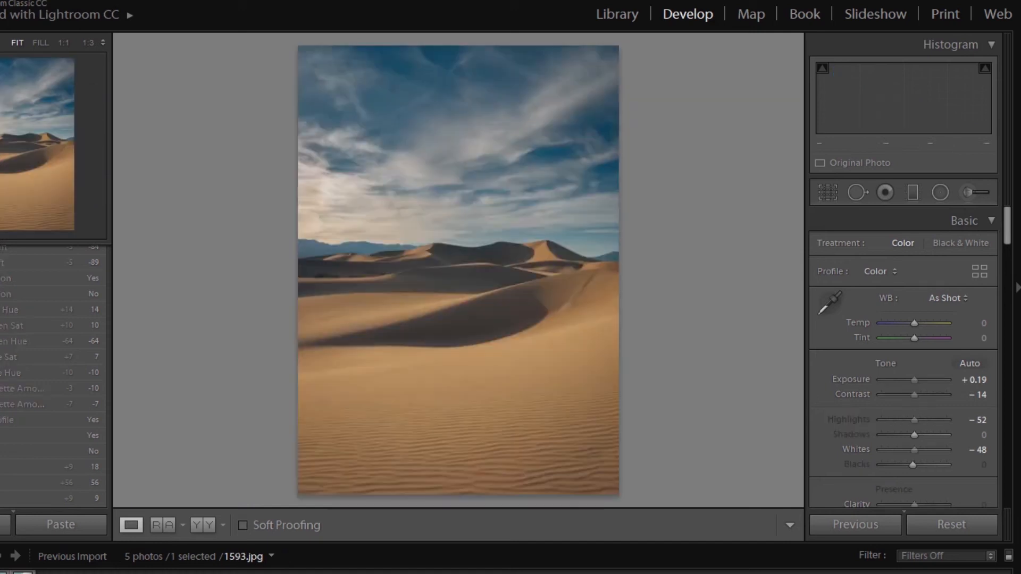
key(Left)
key(shift+Left)
key(shift+Left)
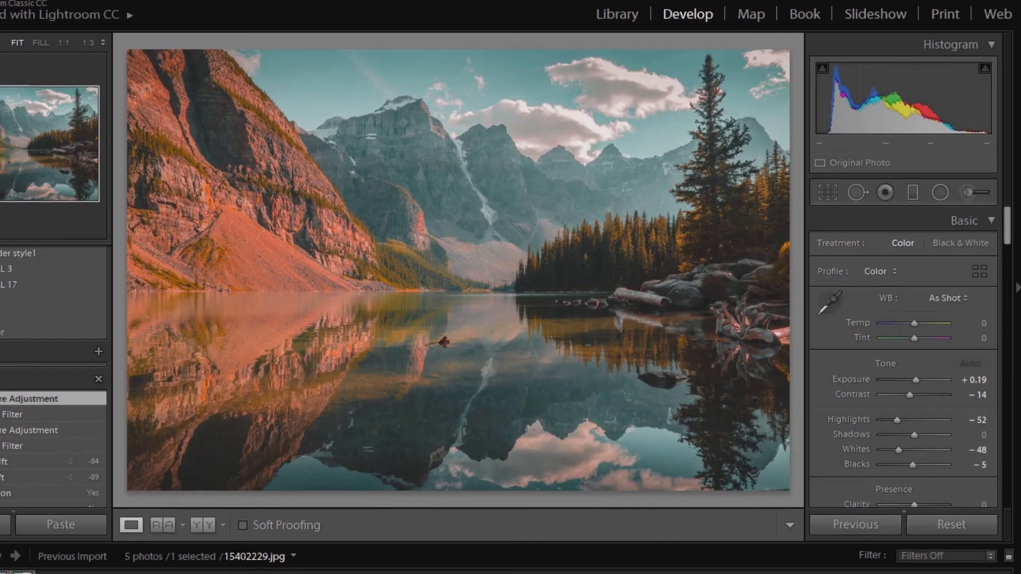
key(ctrl+shift+s)
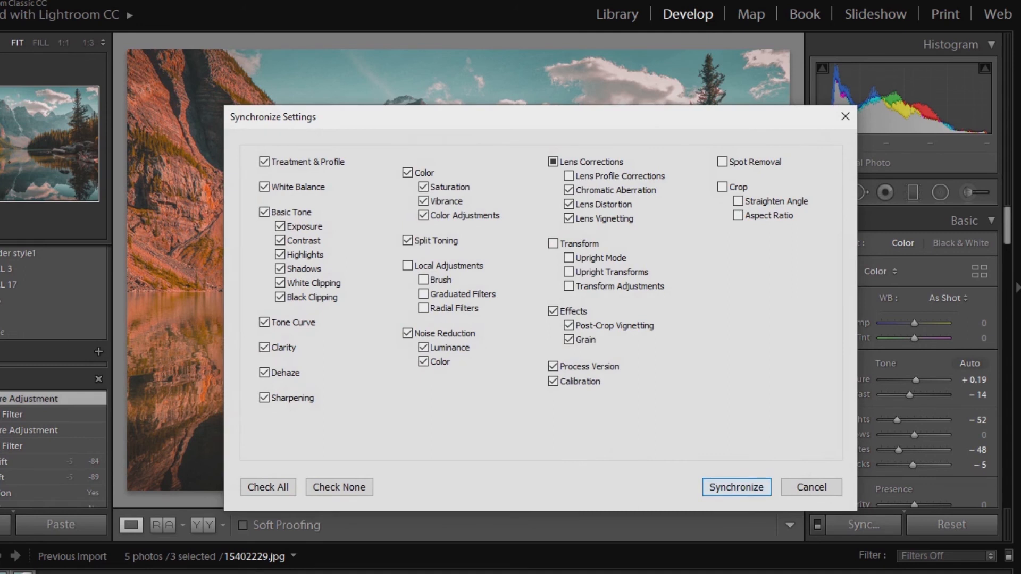
key(Return)
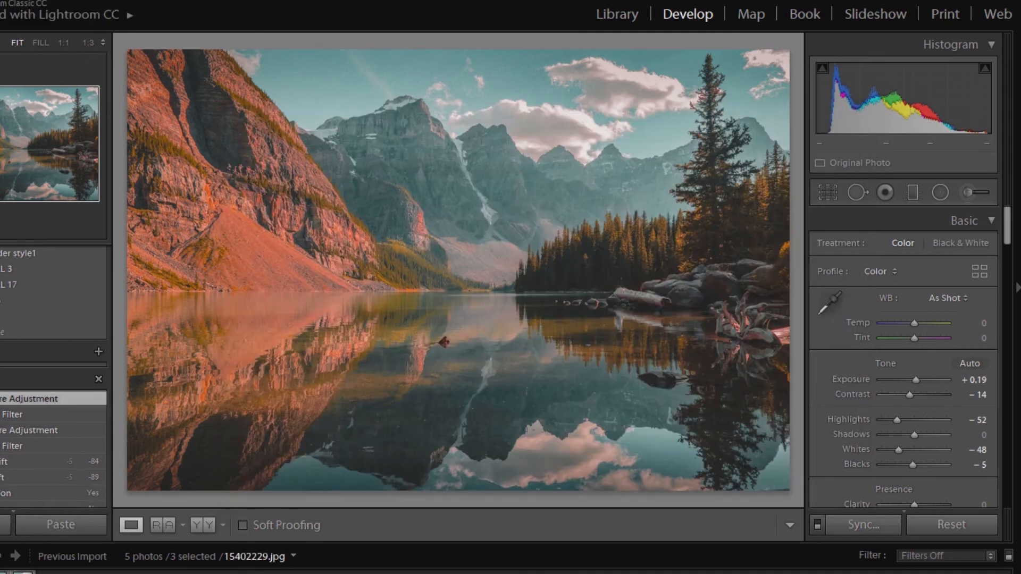
- Adjust the Blue range of the snowy peak photo 1592492061.jpg to Saturation -27 and Luminance +29
key(Right)
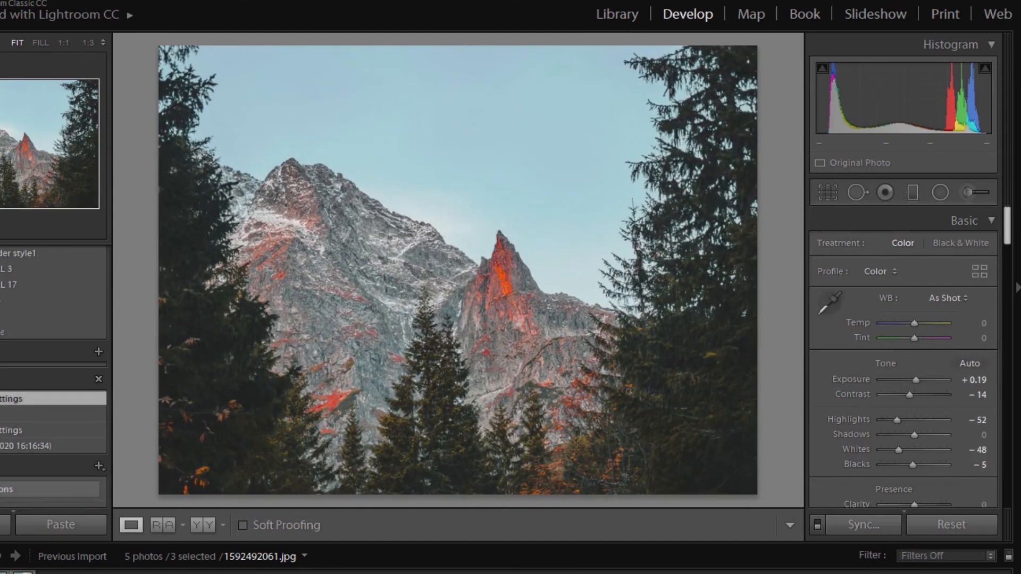
scroll(903, 356, down, 15)
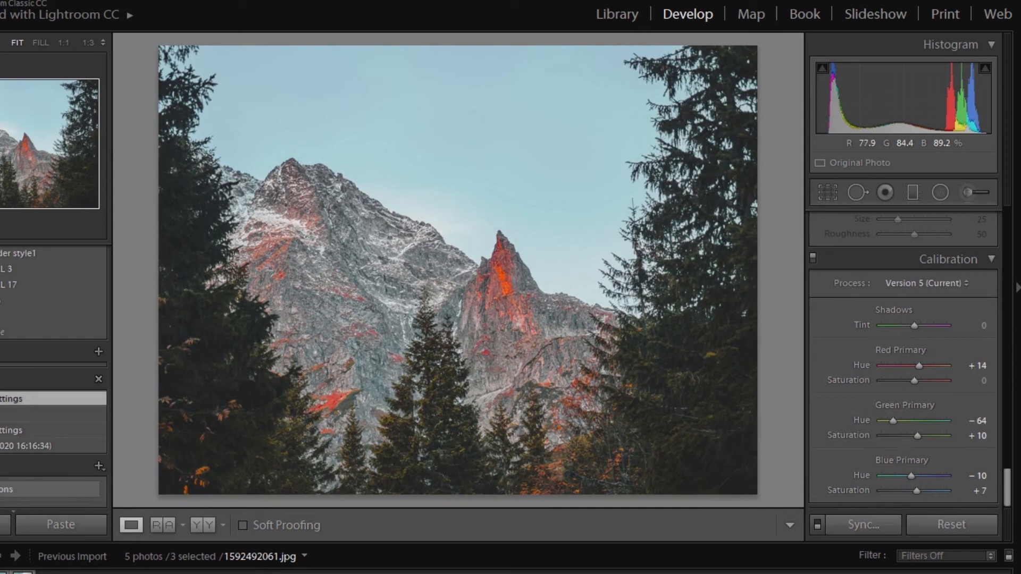
scroll(904, 359, up, 15)
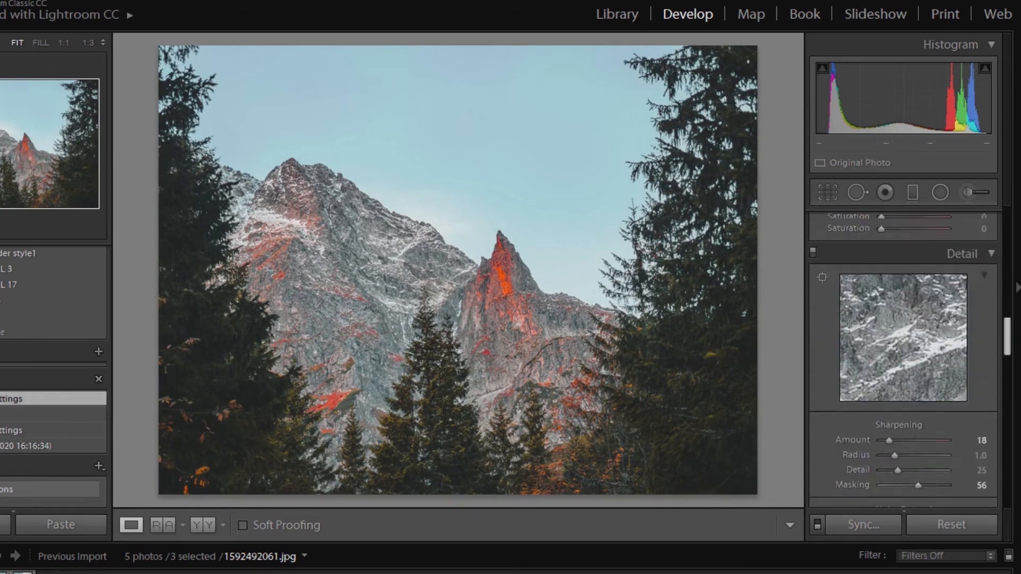
click(920, 243)
mouse_move(896, 298)
mouse_down()
mouse_move(917, 298)
mouse_move(907, 298)
mouse_up()
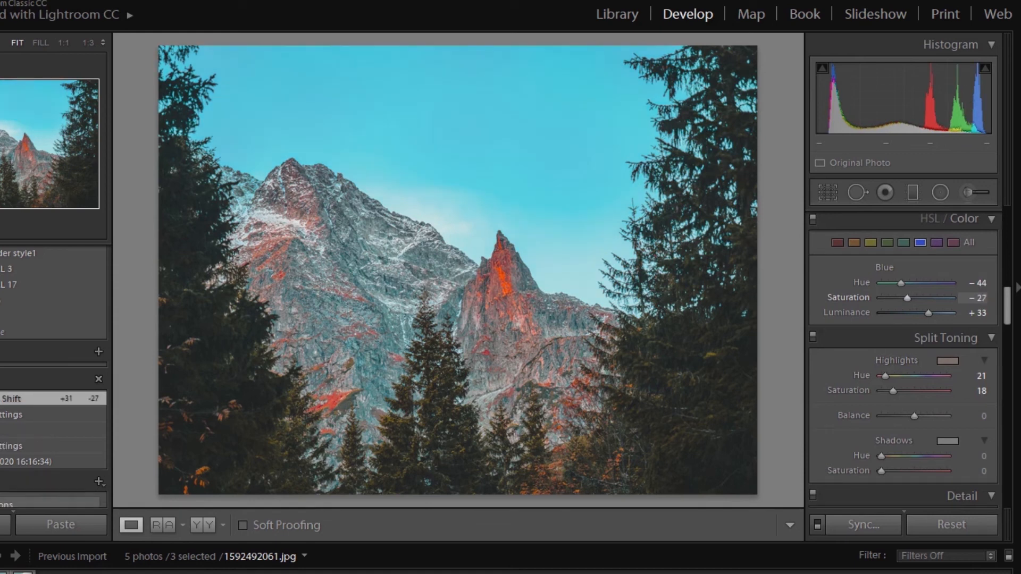
drag(929, 313, 927, 313)
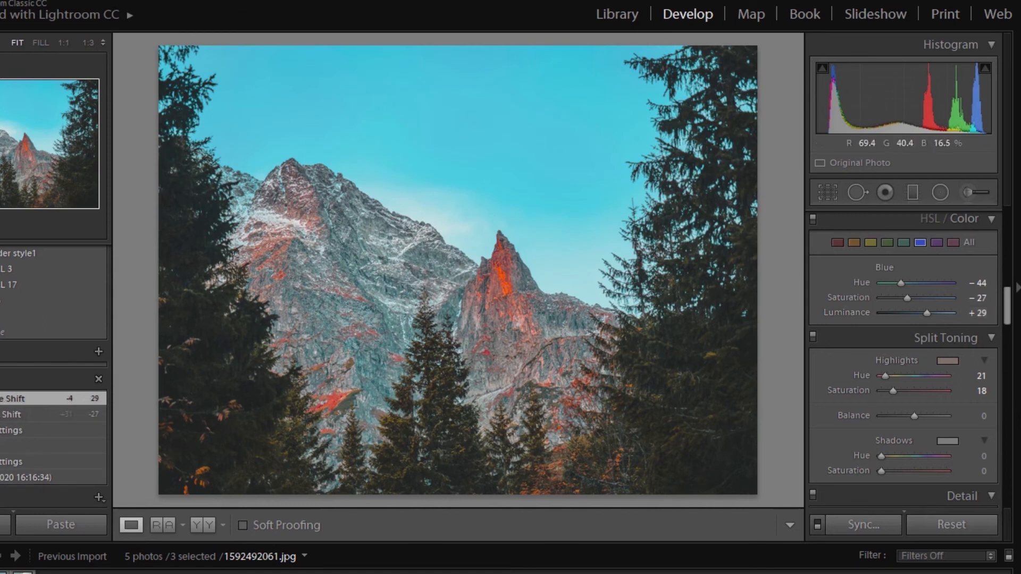
- Inspect the orange rock on the peak up close and reduce the Orange Saturation to +27
click(502, 280)
key(z)
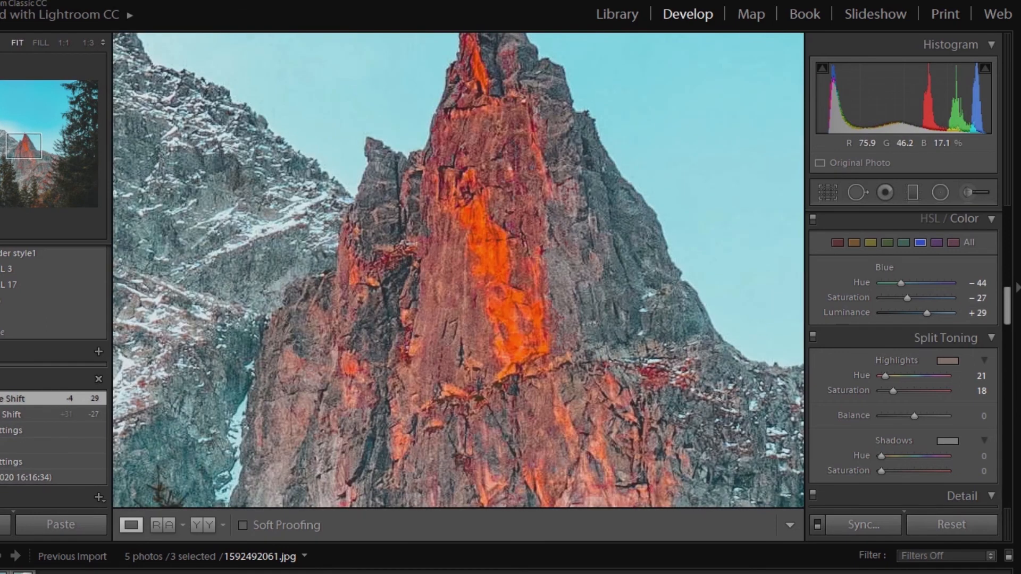
click(854, 242)
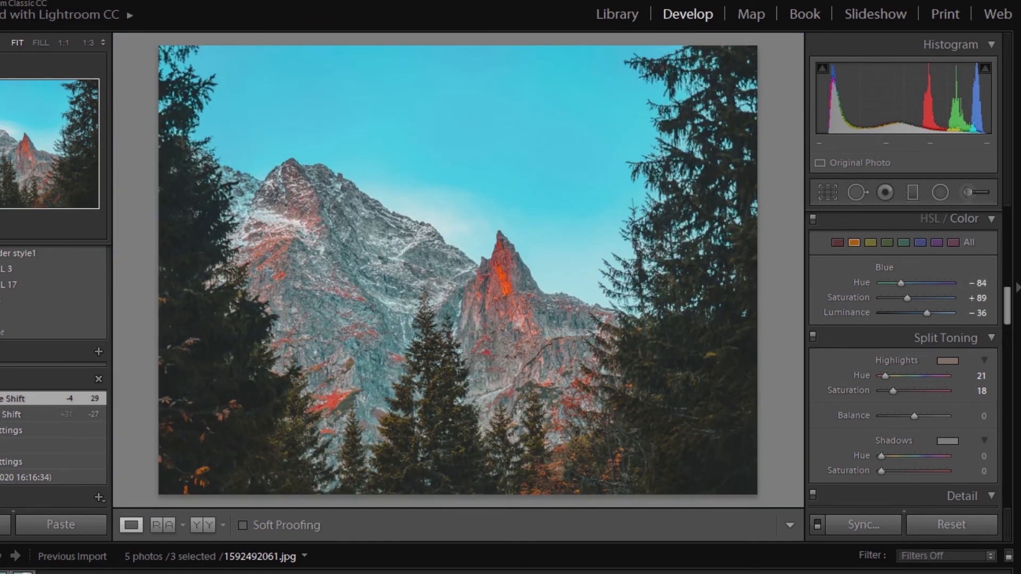
drag(948, 298, 929, 298)
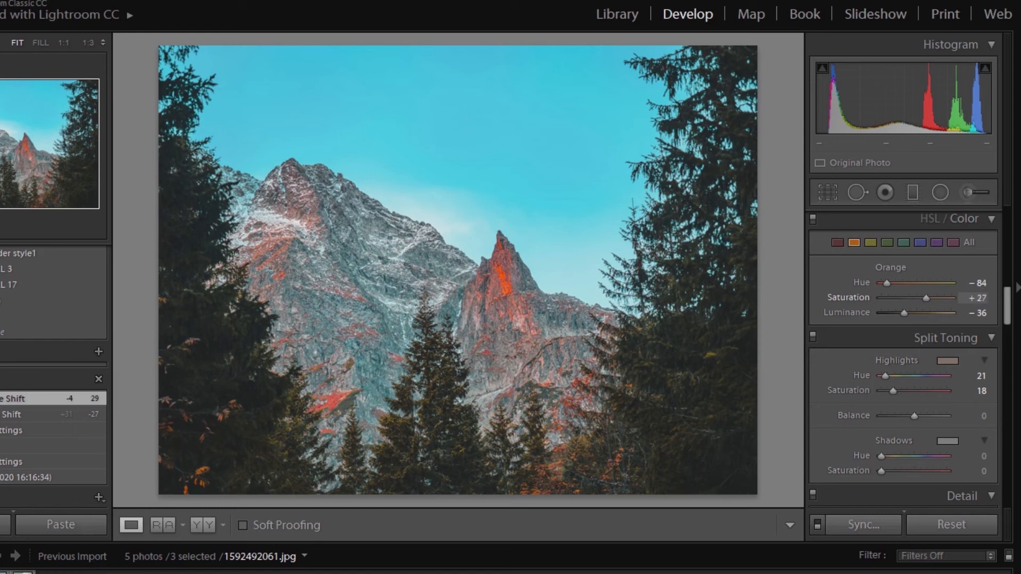
- On the snowy peak photo, set the Orange Saturation to -27, the Green Hue to -100 and the Green Saturation to +89
drag(926, 298, 905, 298)
click(903, 243)
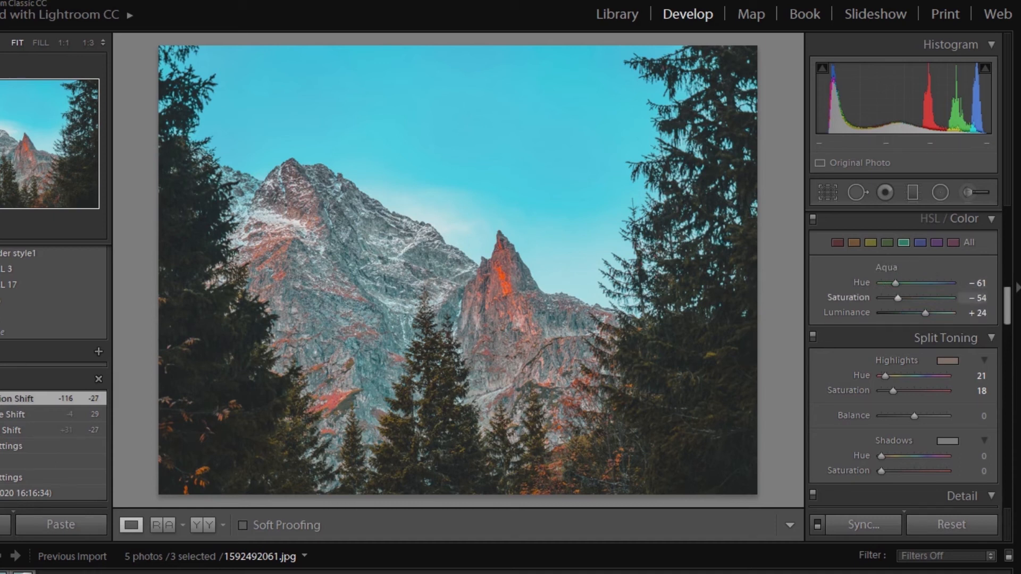
click(887, 242)
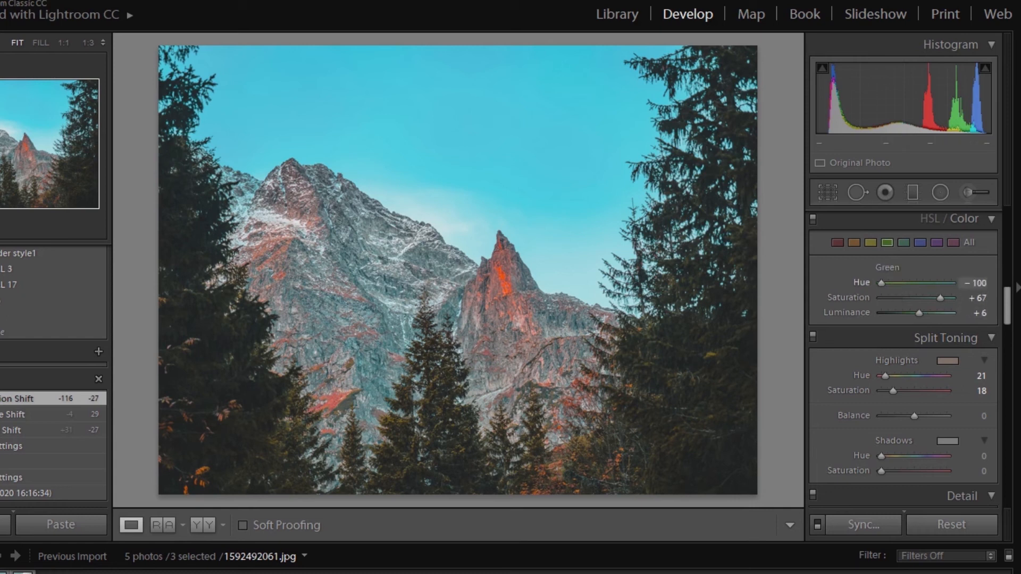
drag(940, 298, 1007, 479)
- Set the Green Primary calibration to Hue -83 and Saturation +67
scroll(903, 362, down, 1)
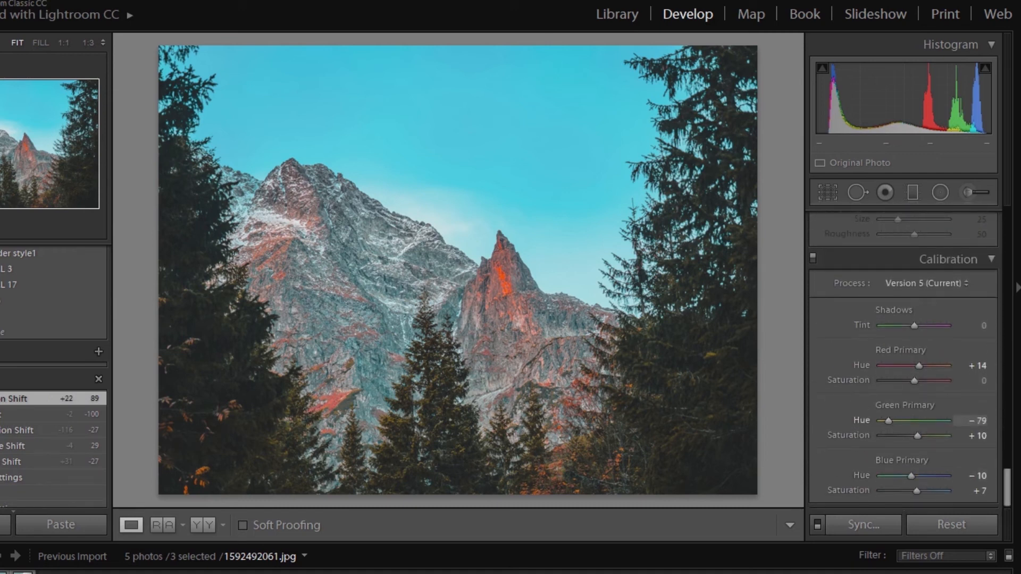
drag(888, 421, 887, 420)
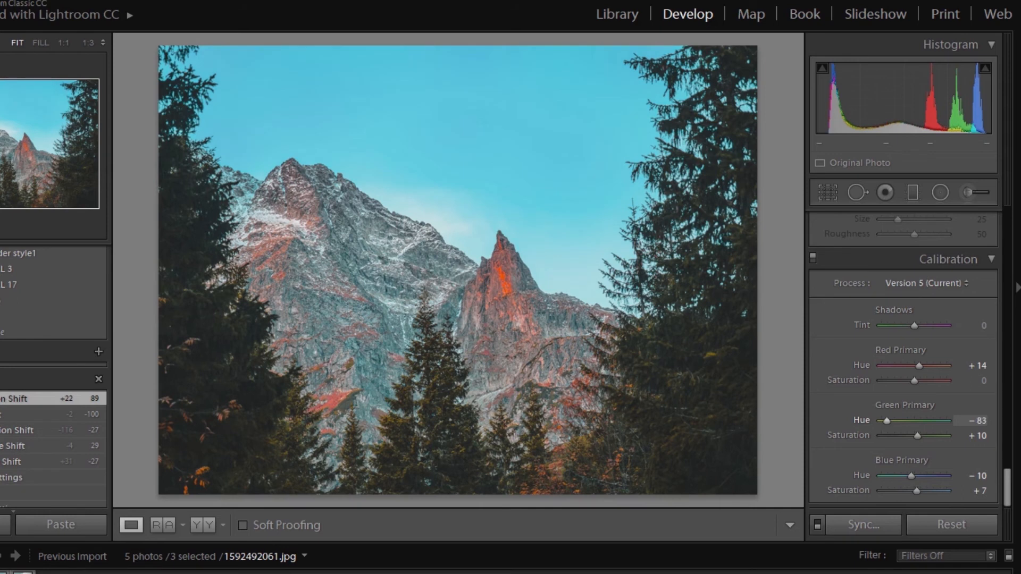
drag(941, 436, 939, 435)
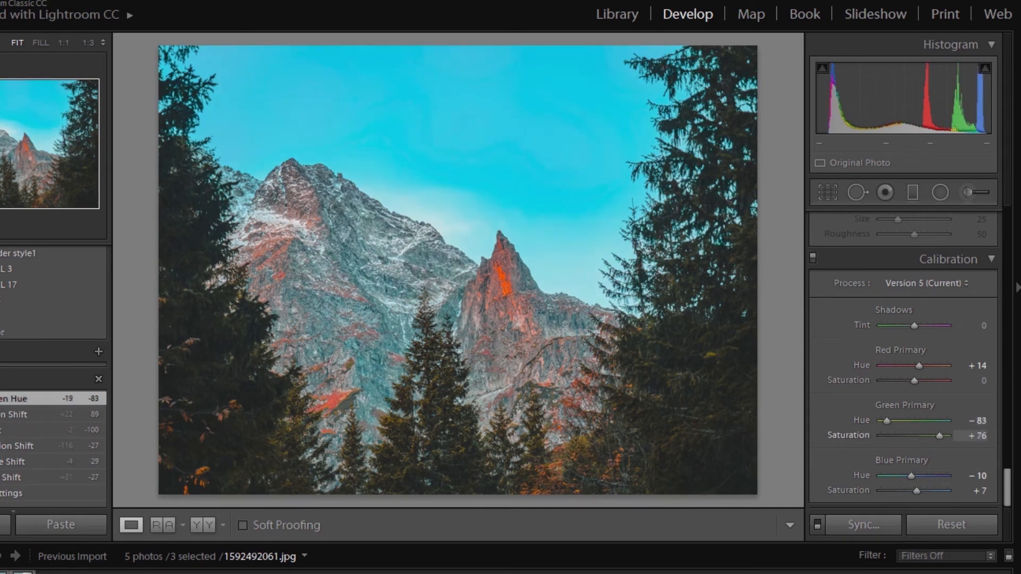
- Darken the upper sky with a graduated filter running down from the photo's top edge, at Exposure -0.87
key(m)
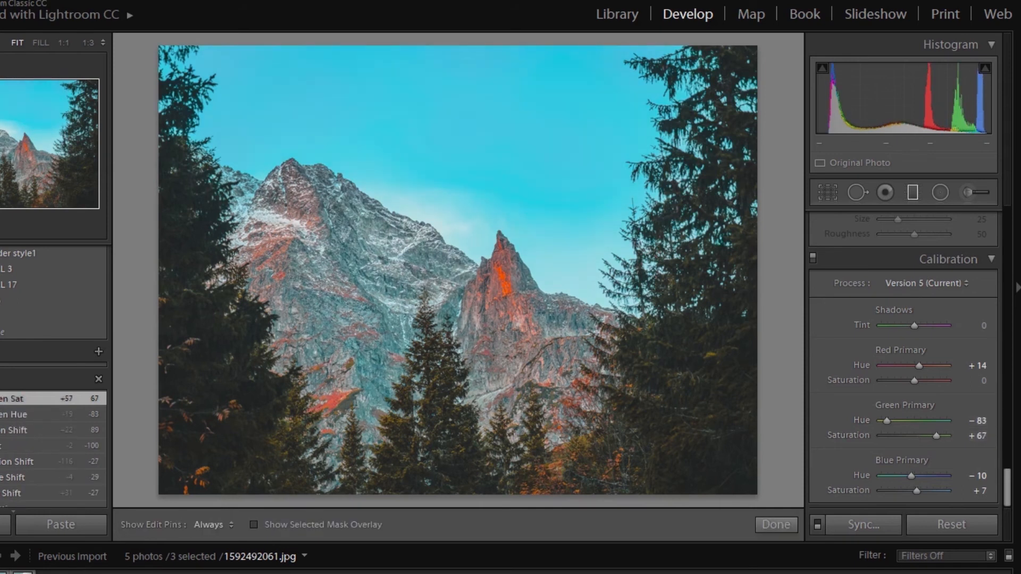
drag(449, 54, 449, 155)
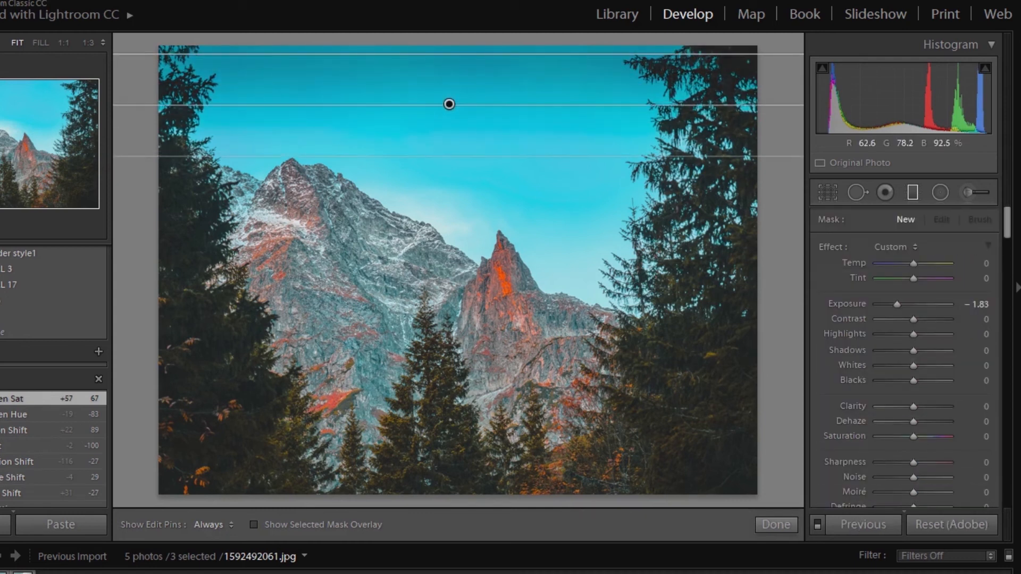
drag(896, 304, 906, 304)
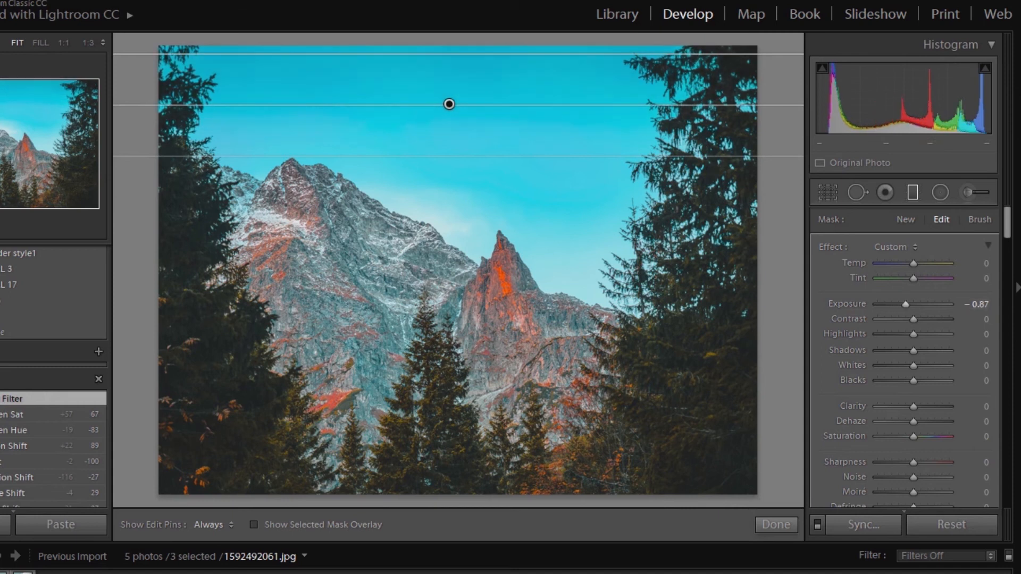
key(m)
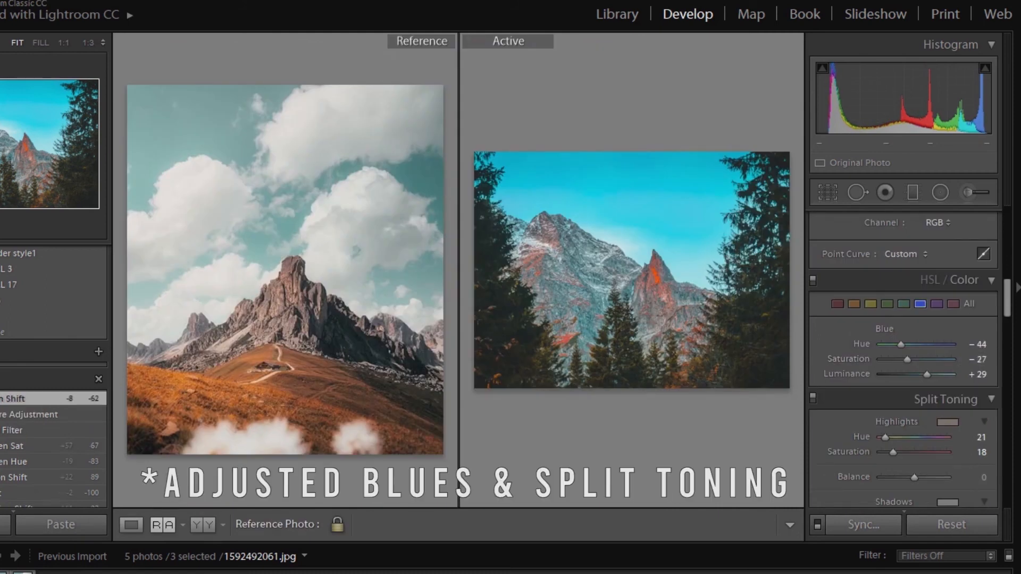
- Set Blue to Hue -60 and Saturation -47 and the Highlights split toning to Hue 34 and Saturation 31, then compare with the unedited version
drag(908, 360, 895, 344)
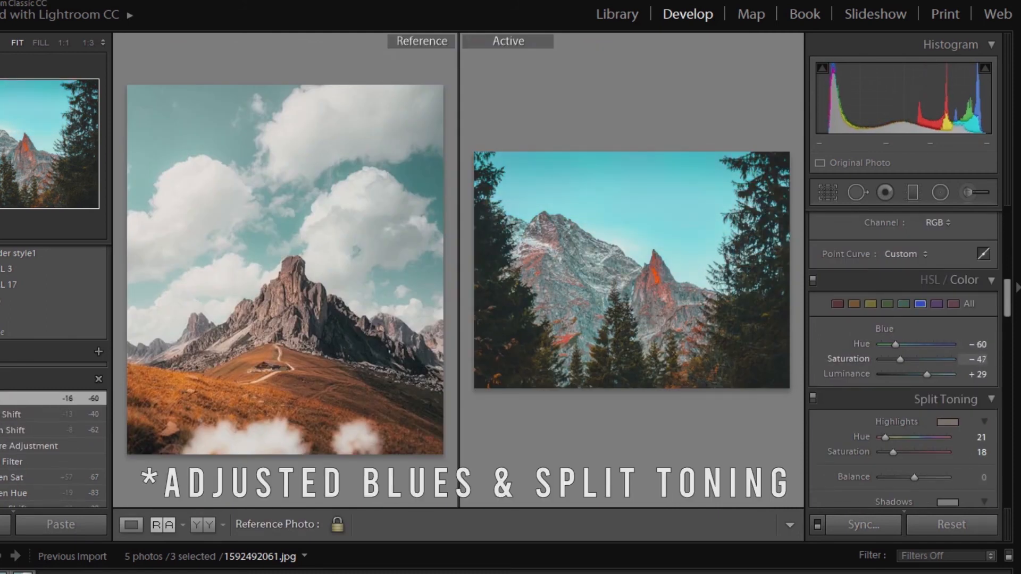
click(131, 525)
drag(1007, 298, 1007, 307)
drag(885, 369, 901, 385)
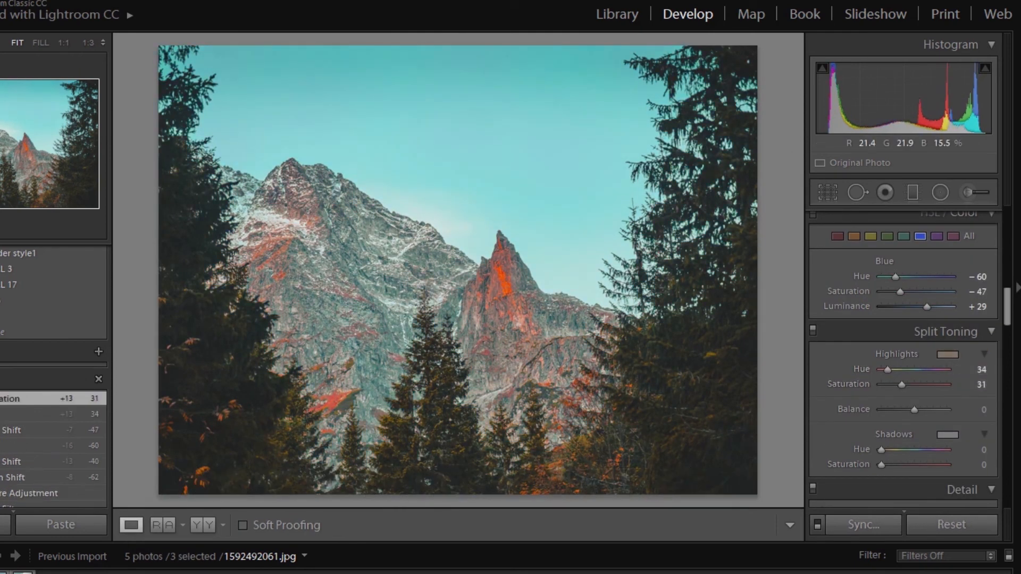
key(backslash)
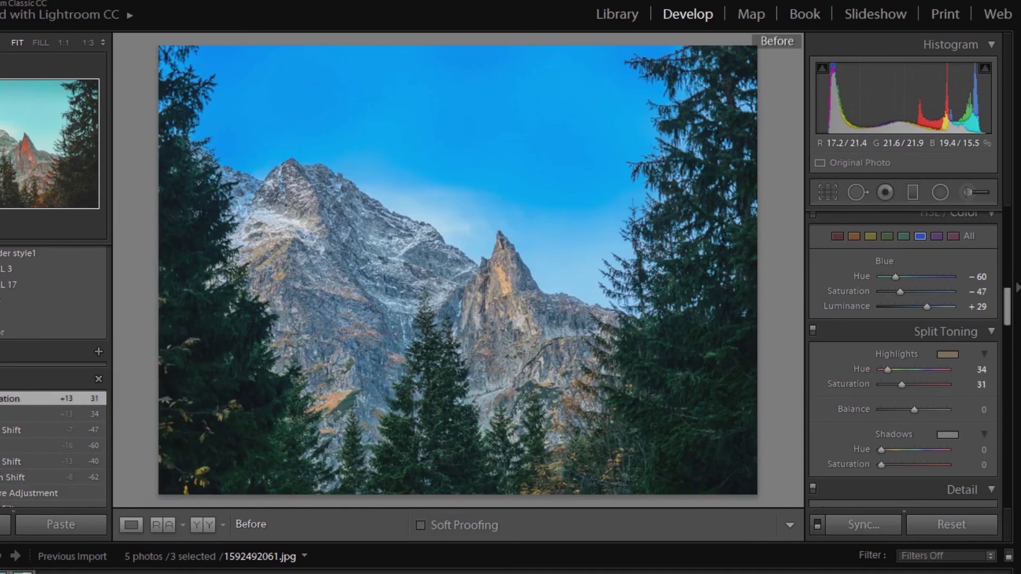
key(backslash)
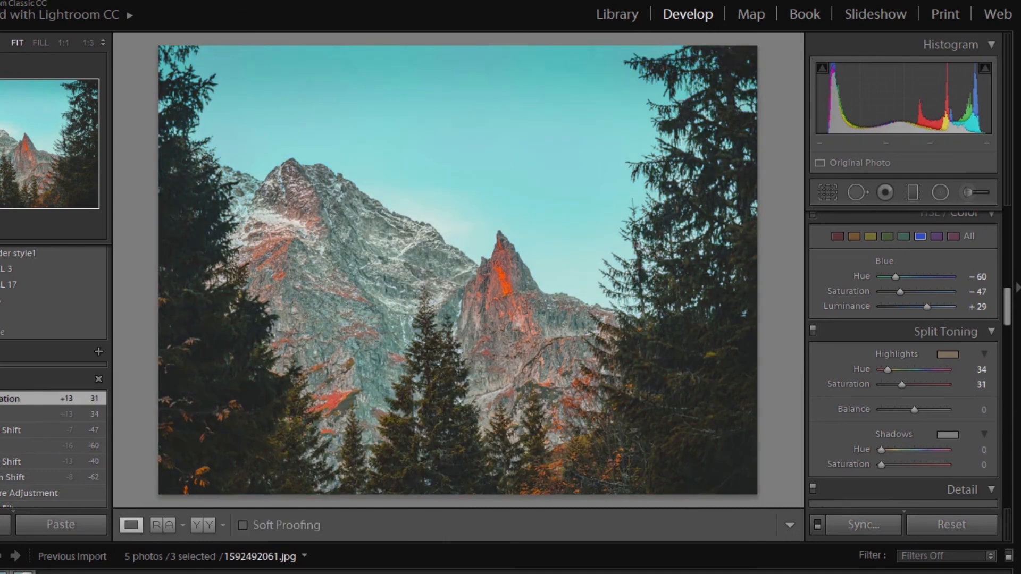
- Switch to the desert dunes photo and compare it side by side with the camel photo as the new reference
key(Right)
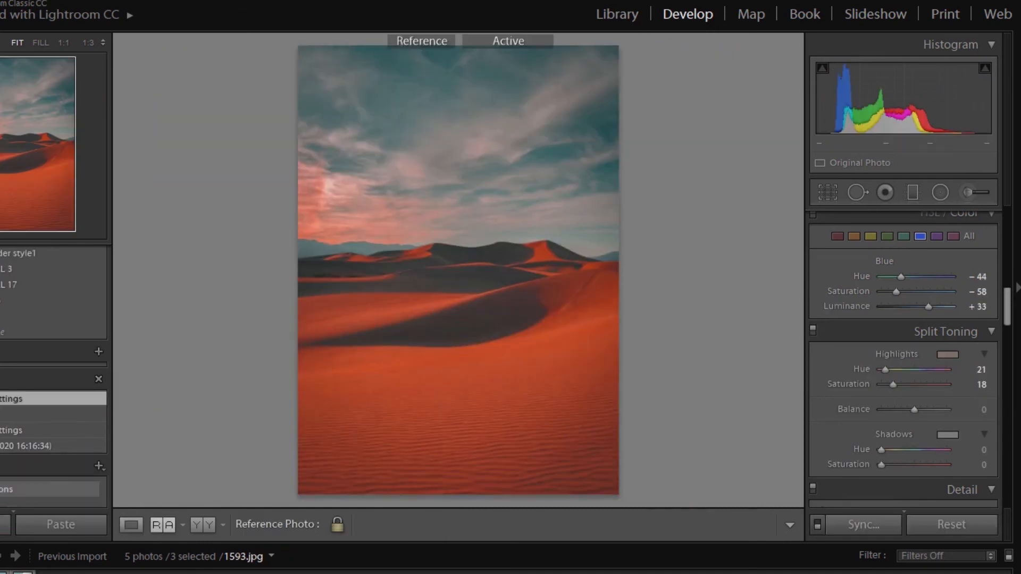
click(159, 525)
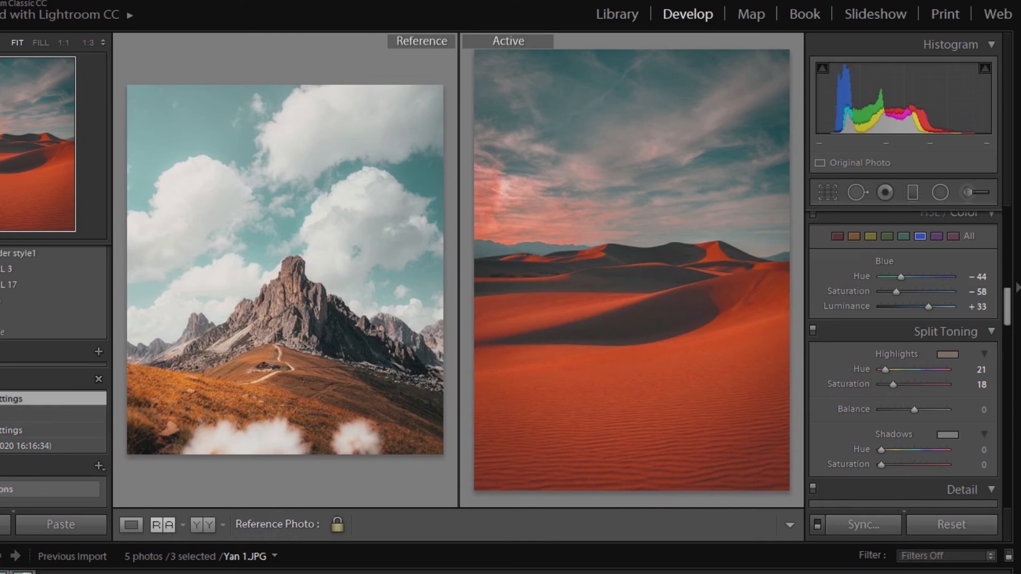
drag(212, 572, 285, 319)
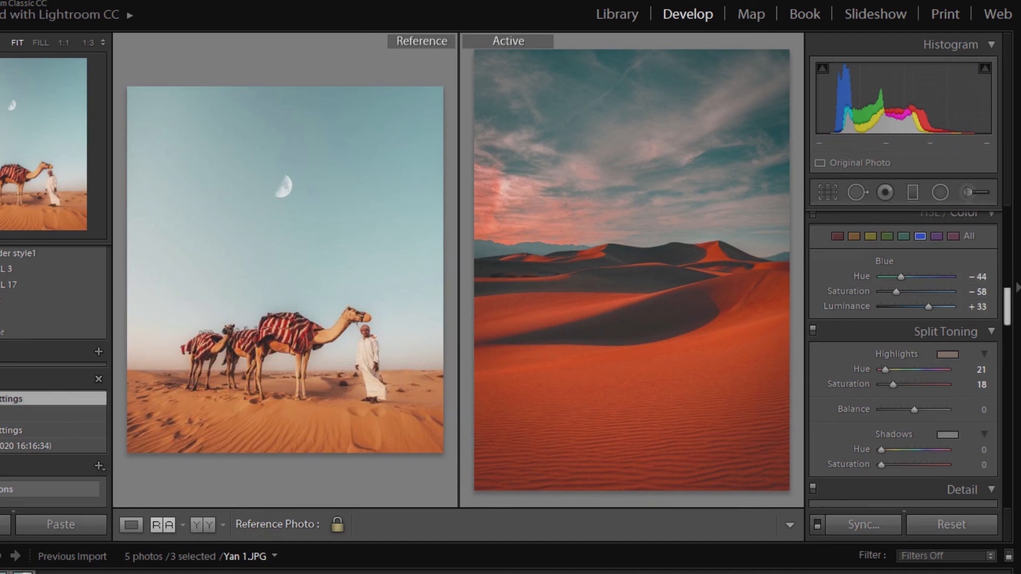
- Reset the Red Primary Hue and the Green Primary Hue of the dunes photo's calibration to 0
scroll(904, 359, down, 10)
scroll(904, 356, down, 5)
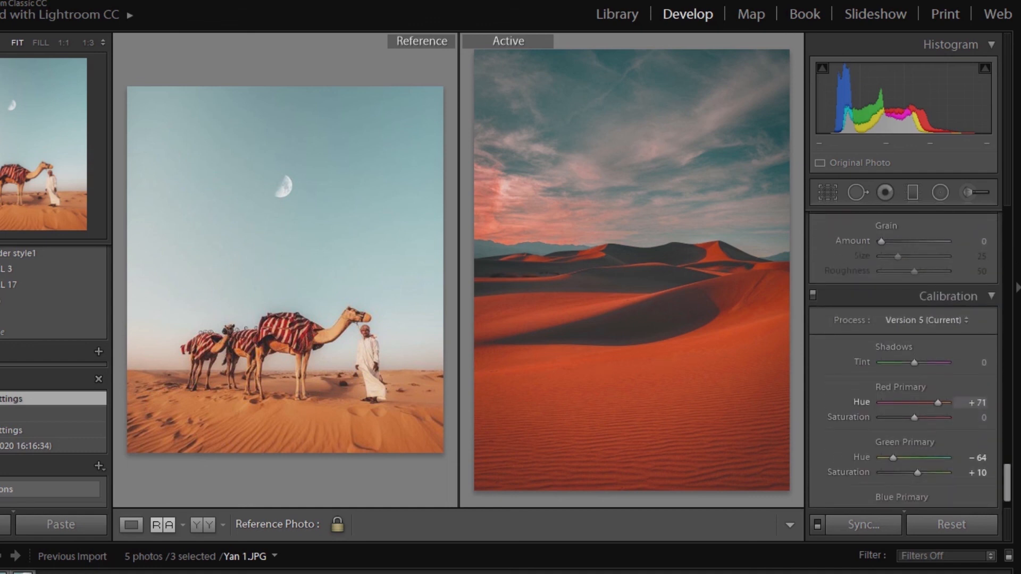
drag(934, 403, 911, 402)
double_click(911, 402)
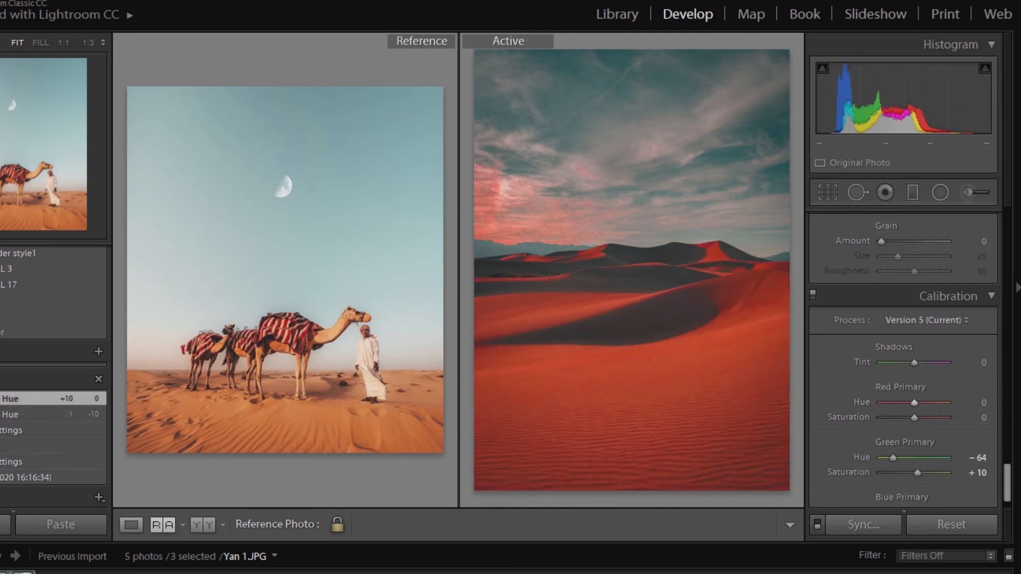
double_click(893, 458)
- Raise the Red Hue of the dunes photo toward orange and reset its Red Saturation
scroll(904, 356, up, 15)
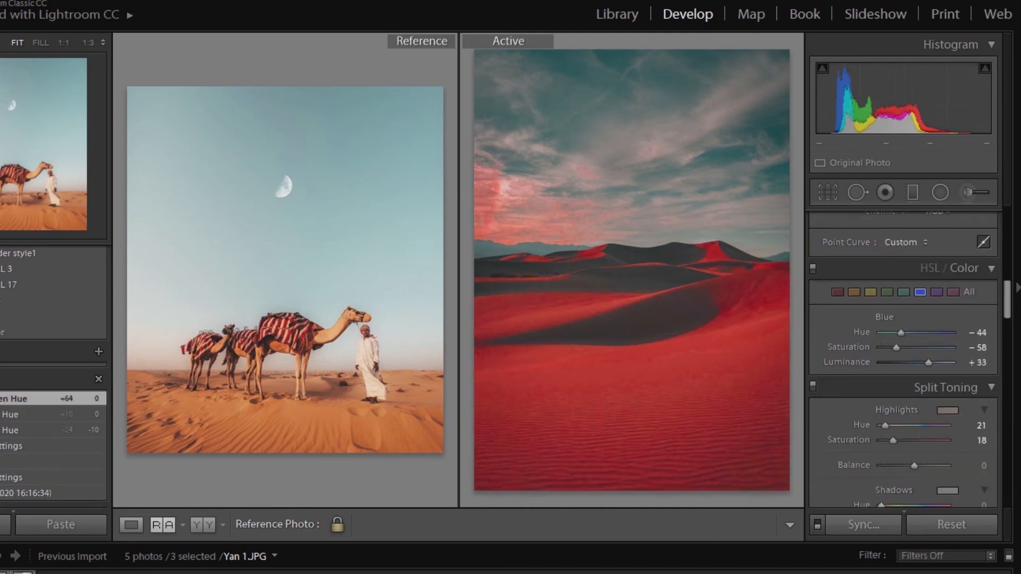
click(837, 292)
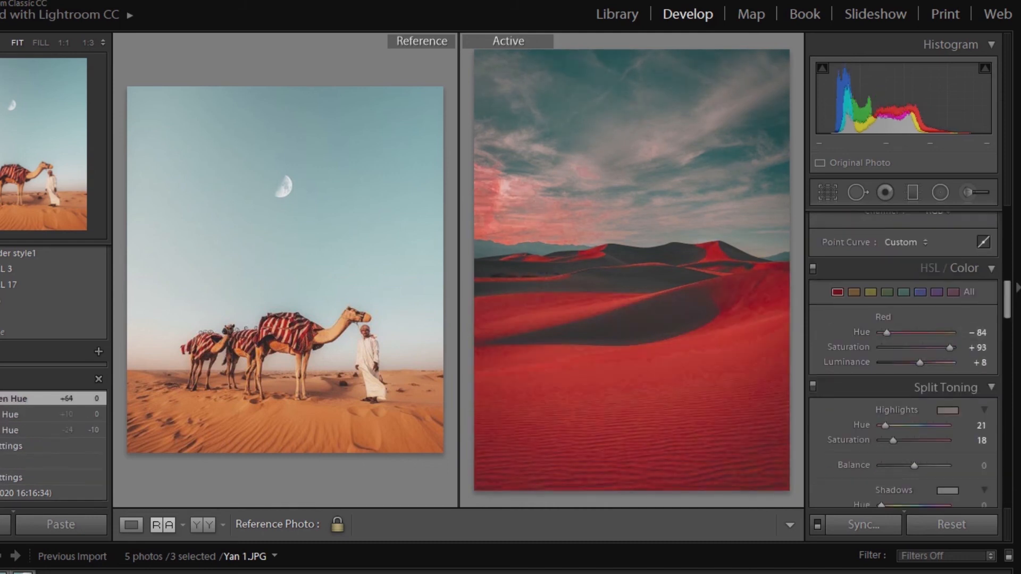
drag(901, 333, 922, 333)
double_click(950, 348)
- Set Orange to Hue +7, Saturation 0 and Luminance +29, and Yellow to Hue -100, Saturation +29 and Luminance +4
click(854, 292)
drag(948, 348, 927, 363)
click(871, 292)
drag(887, 333, 916, 348)
click(854, 292)
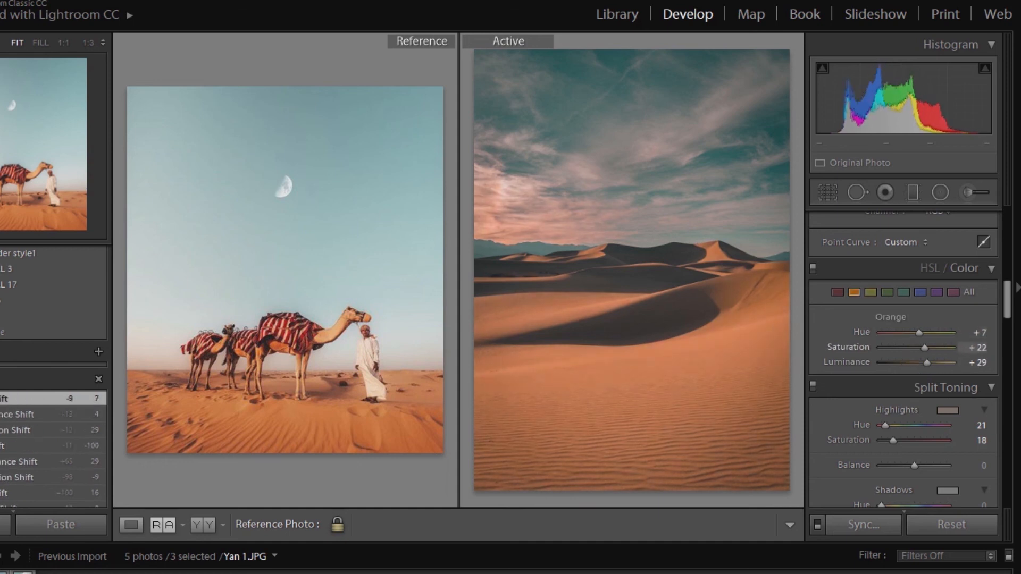
click(838, 292)
- Set Aqua to Hue -82, Saturation +2 and Luminance +73, and Blue to Hue -38, Saturation -71 and Luminance +58
click(904, 292)
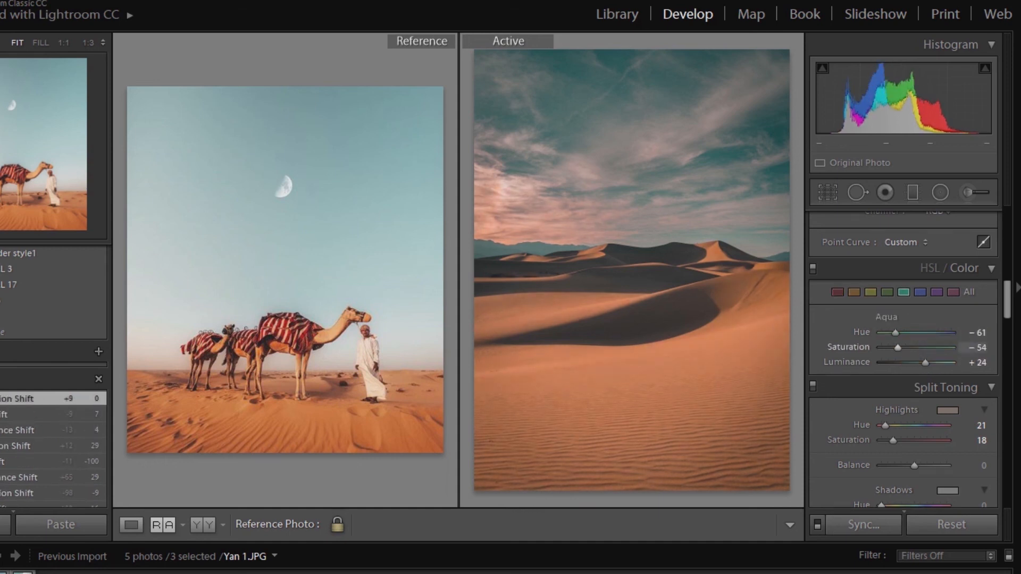
drag(895, 333, 888, 333)
drag(925, 363, 941, 362)
click(920, 291)
drag(902, 333, 936, 363)
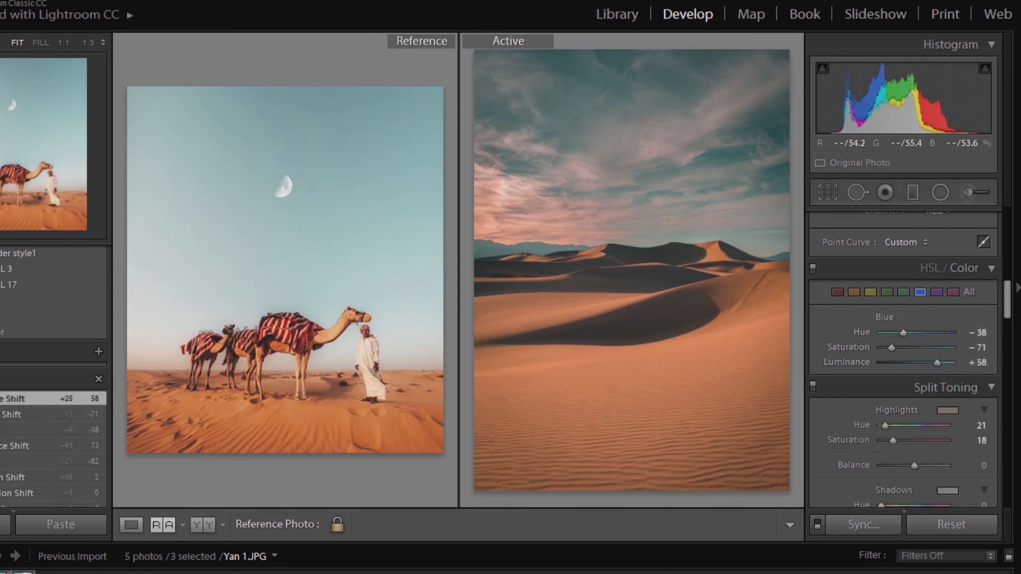
- Reset the Green Hue and Saturation to 0, and set Blue to Hue -56, Saturation -60 and Luminance +42
click(903, 292)
click(887, 292)
double_click(848, 347)
click(920, 292)
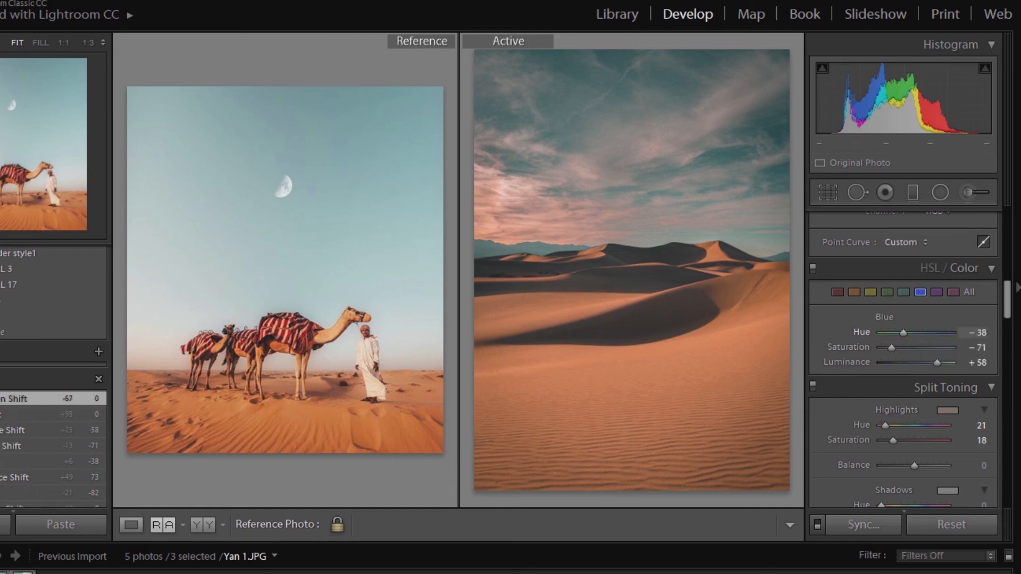
drag(903, 332, 897, 333)
drag(937, 363, 896, 347)
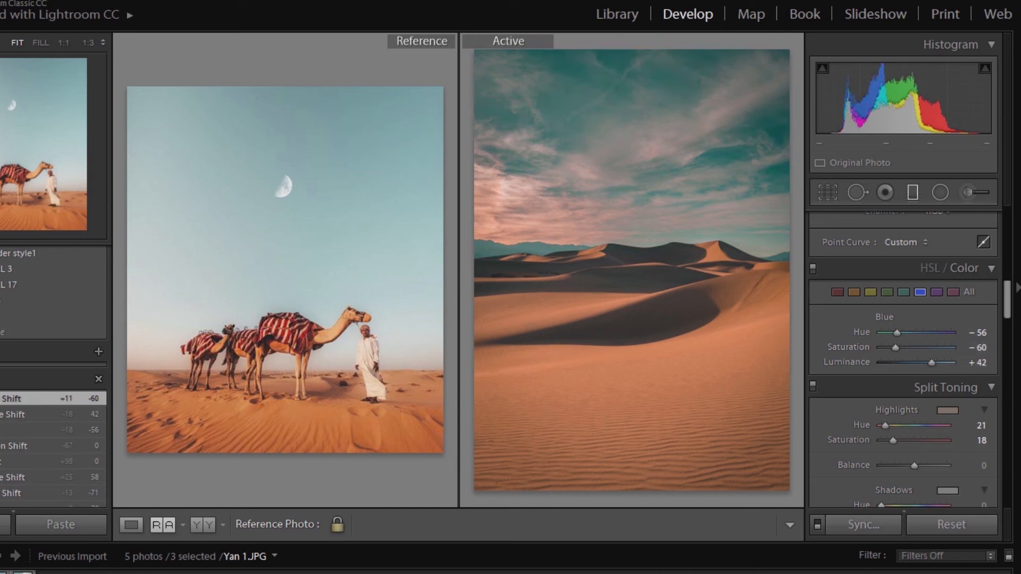
- Darken the foreground sand with a graduated filter from the bottom edge, set its Saturation to 54, and review the edit before and after
key(m)
drag(640, 486, 642, 430)
drag(897, 304, 906, 304)
drag(1007, 222, 1007, 236)
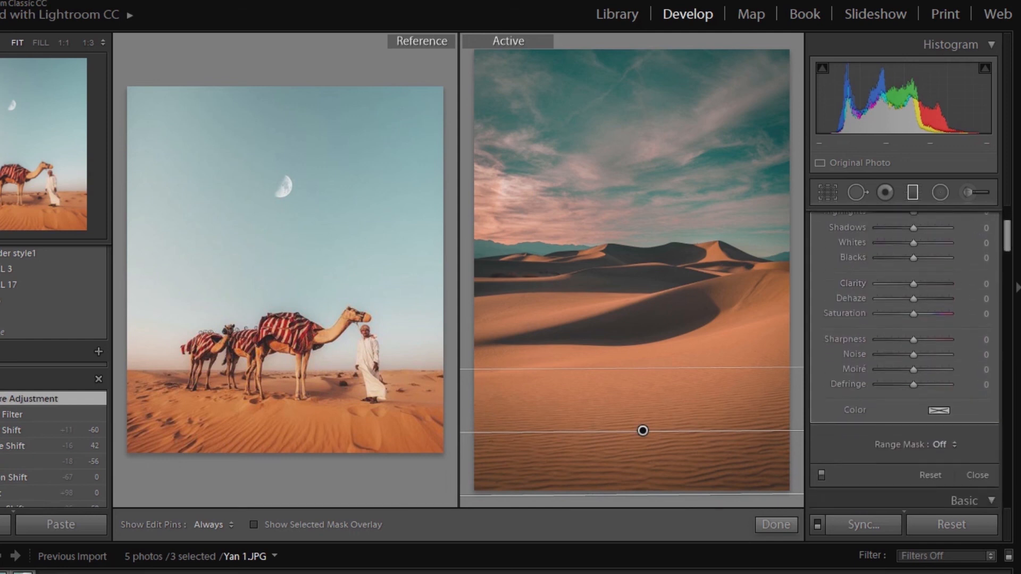
drag(913, 314, 933, 314)
key(backslash)
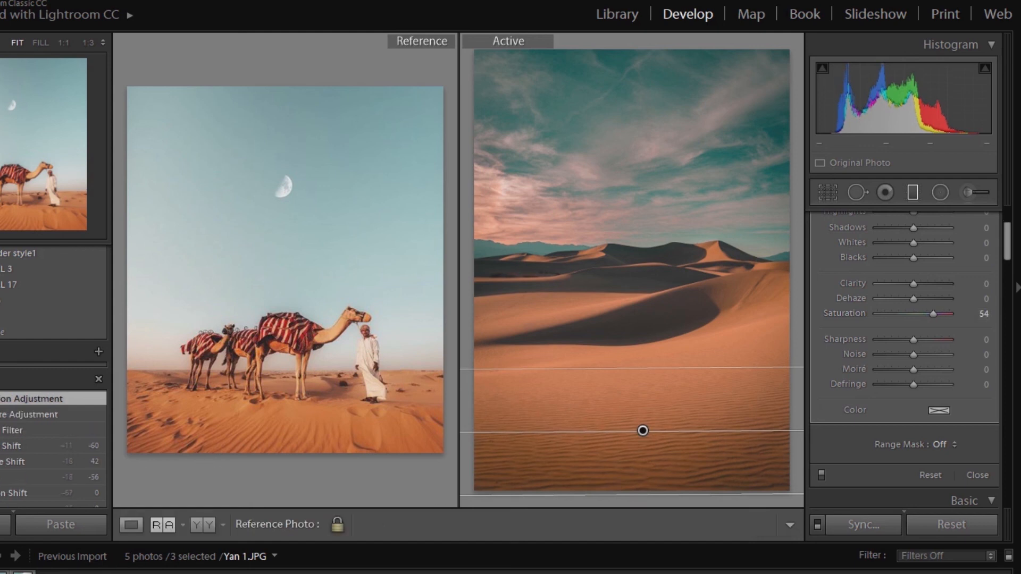
key(backslash)
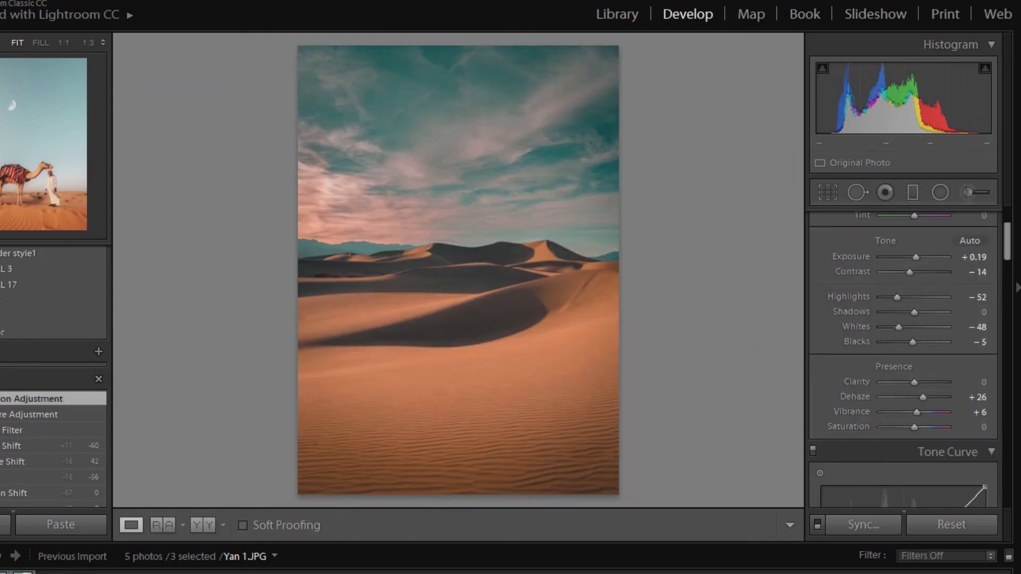